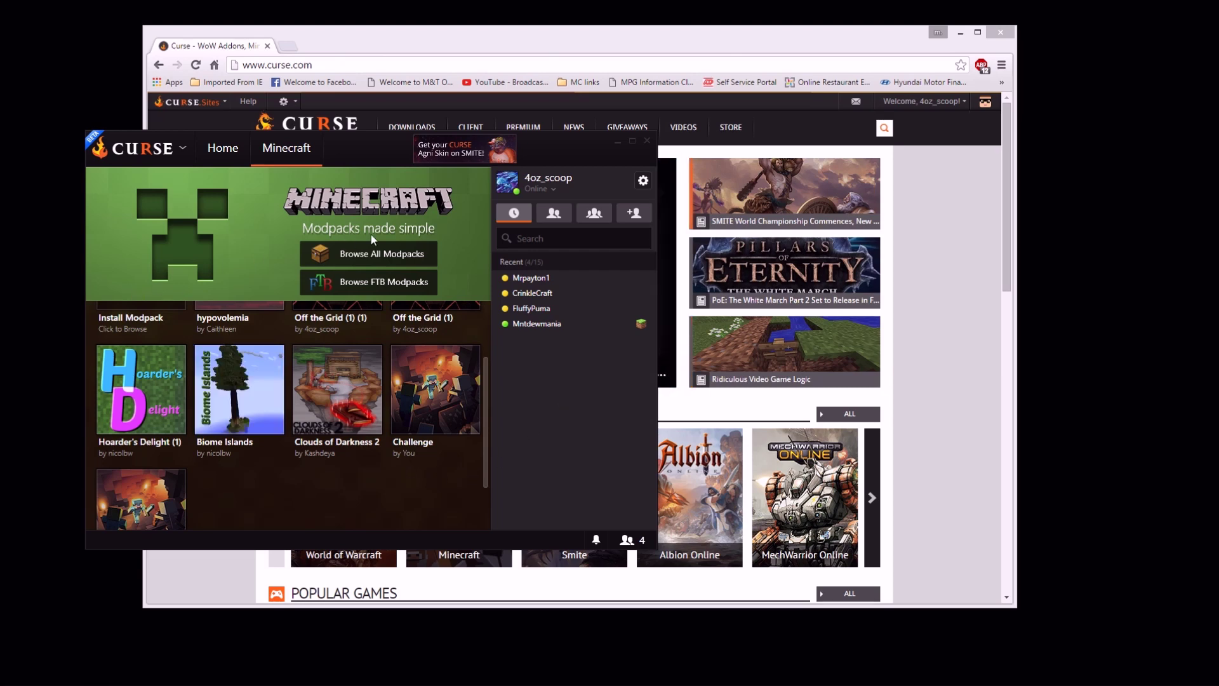
# - Create a new custom profile in the Curse Client Minecraft library
pyautogui.click(641, 44)
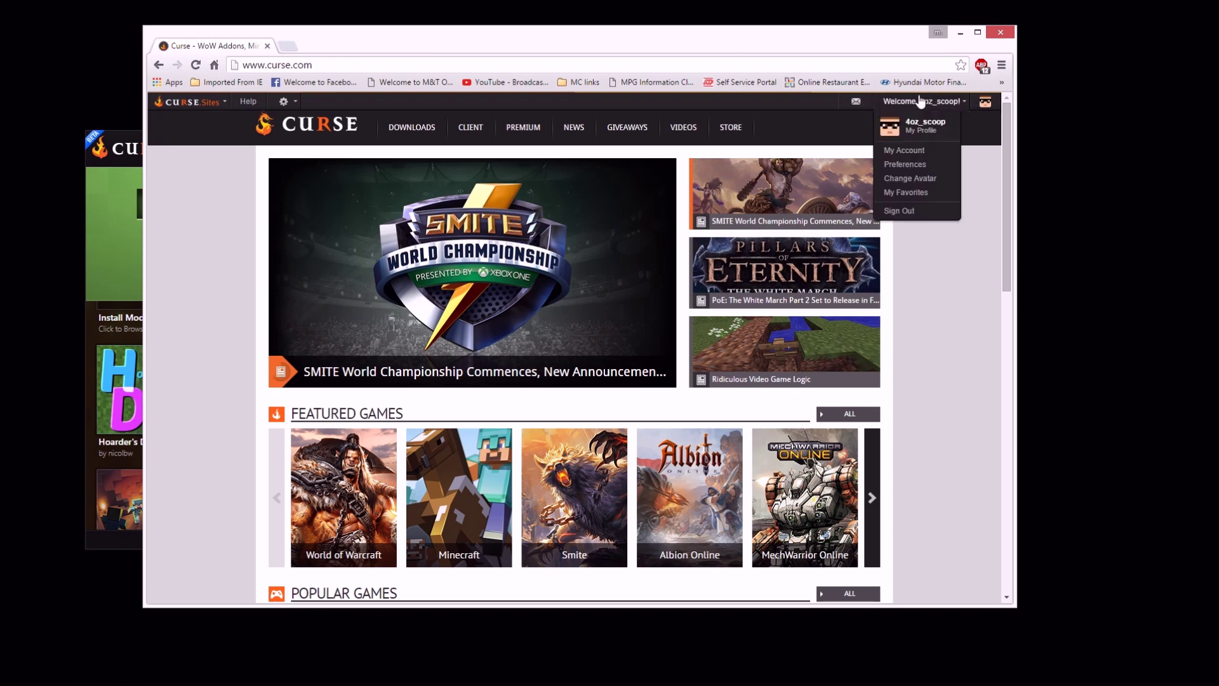
pyautogui.click(128, 254)
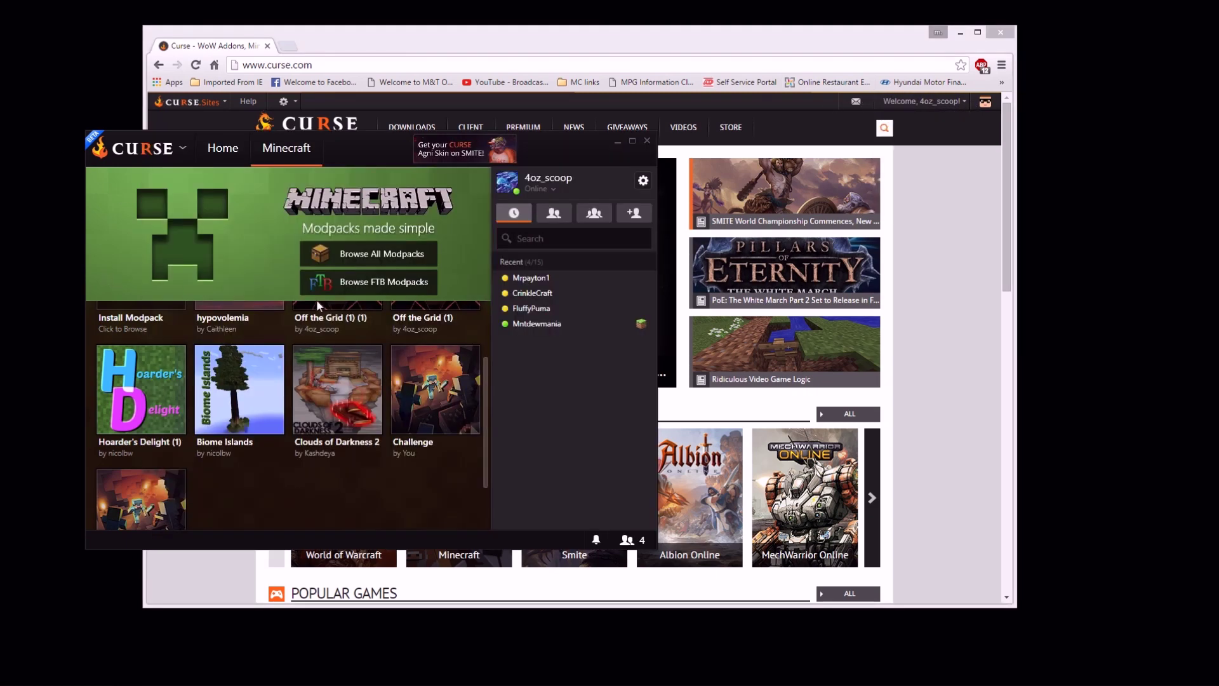
pyautogui.moveTo(456, 432)
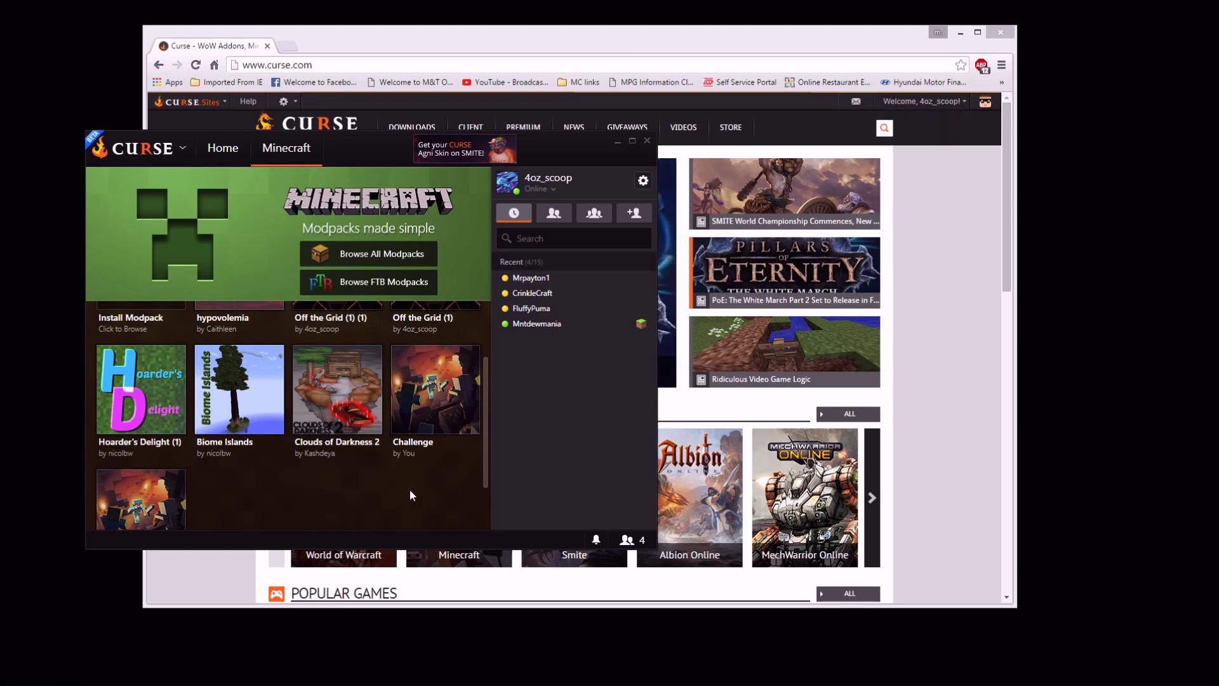
pyautogui.moveTo(431, 389)
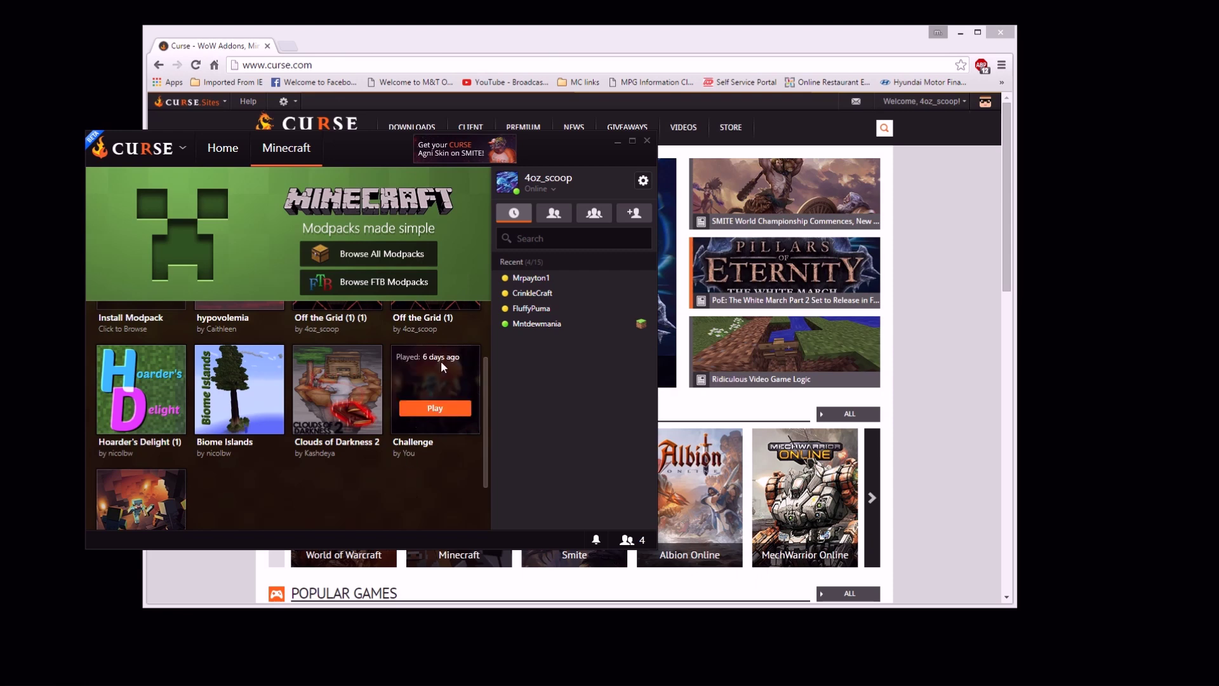
pyautogui.moveTo(347, 420)
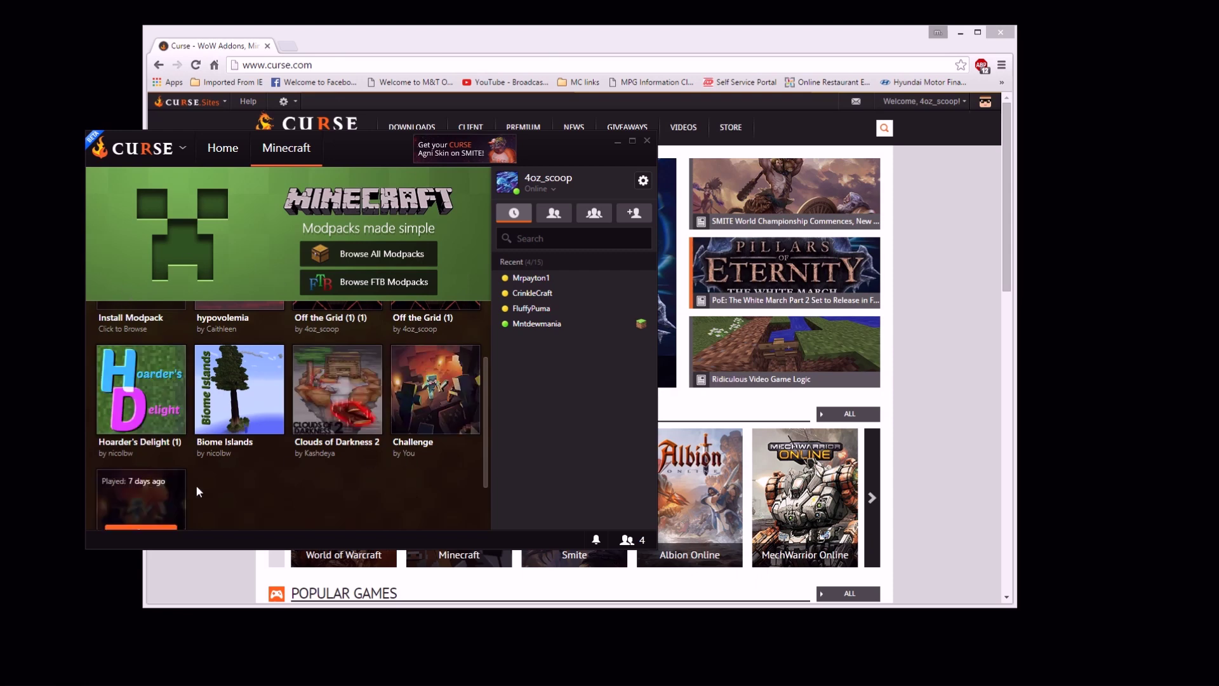
pyautogui.scroll(1, 346, 454)
pyautogui.scroll(2, 347, 453)
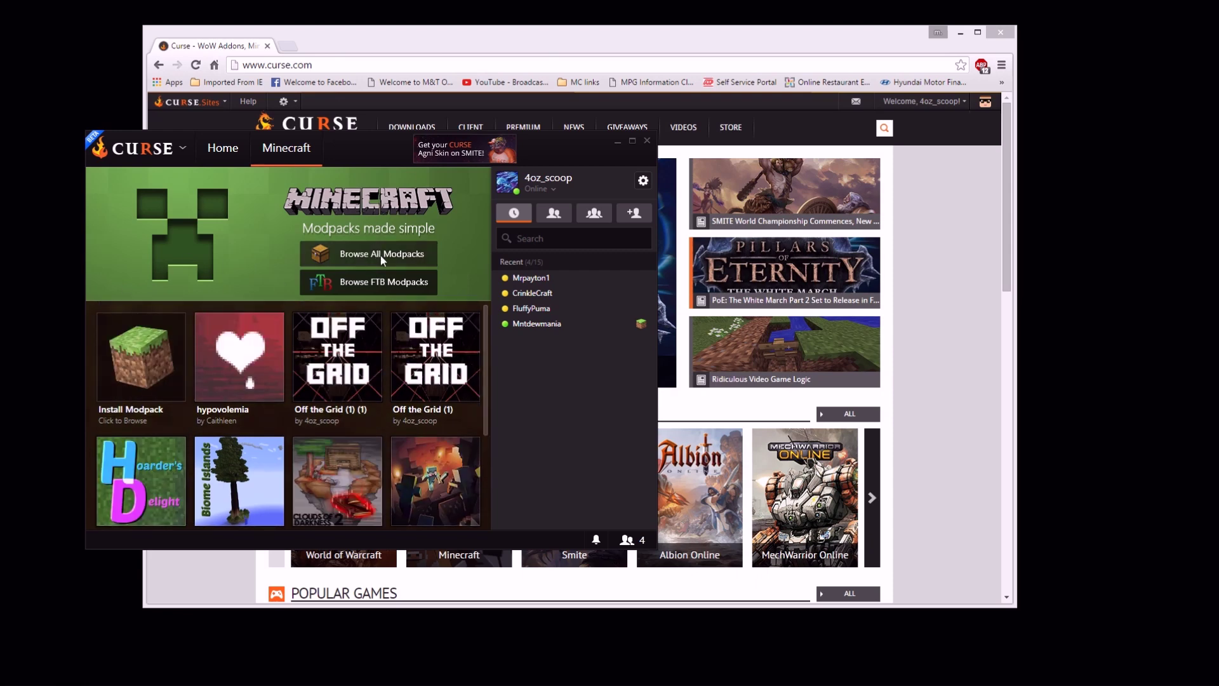
pyautogui.moveTo(140, 384)
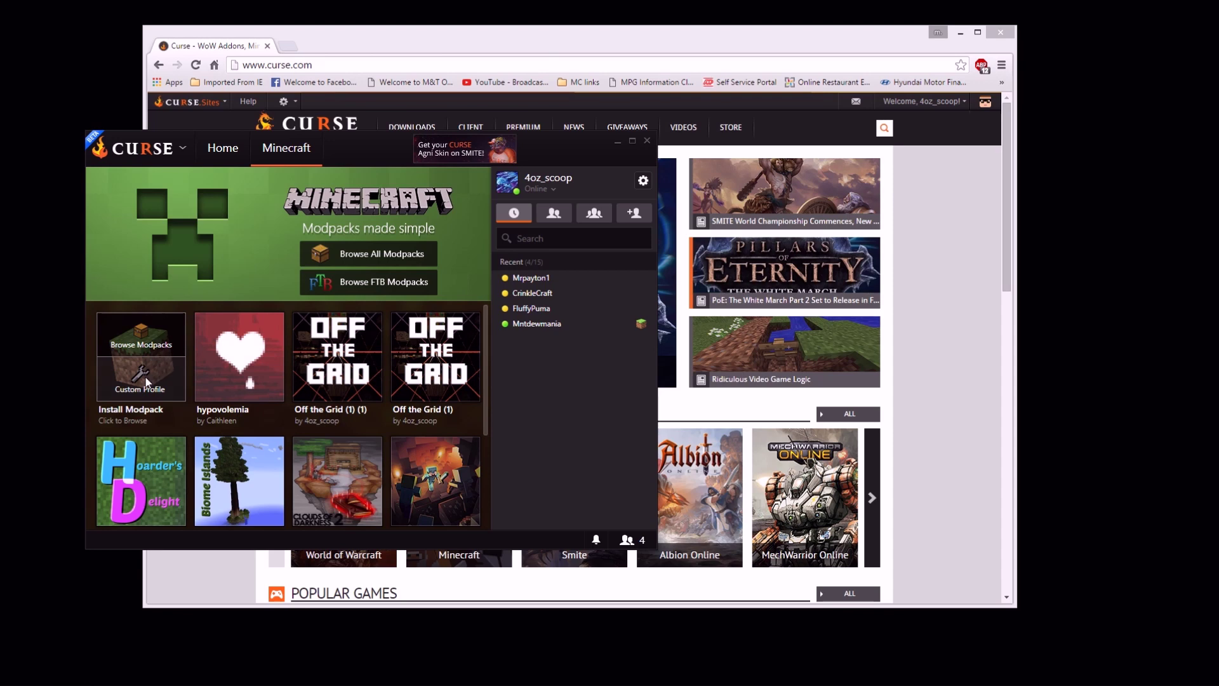
pyautogui.click(146, 382)
pyautogui.click(249, 356)
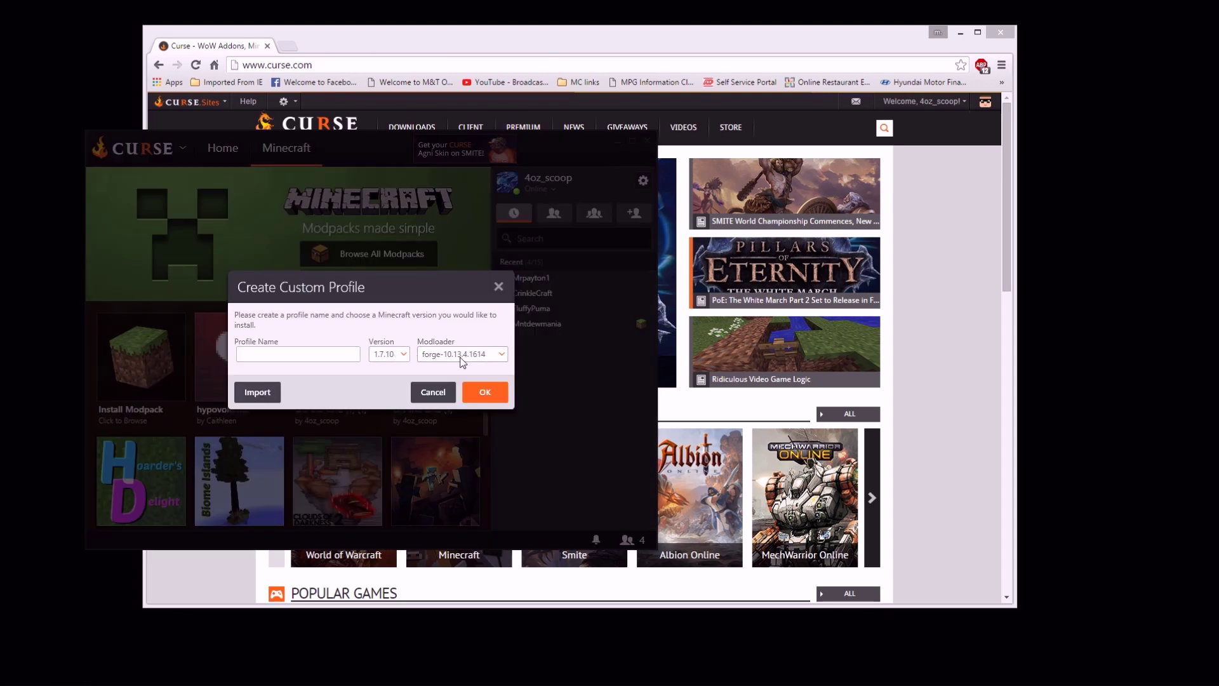
pyautogui.click(490, 391)
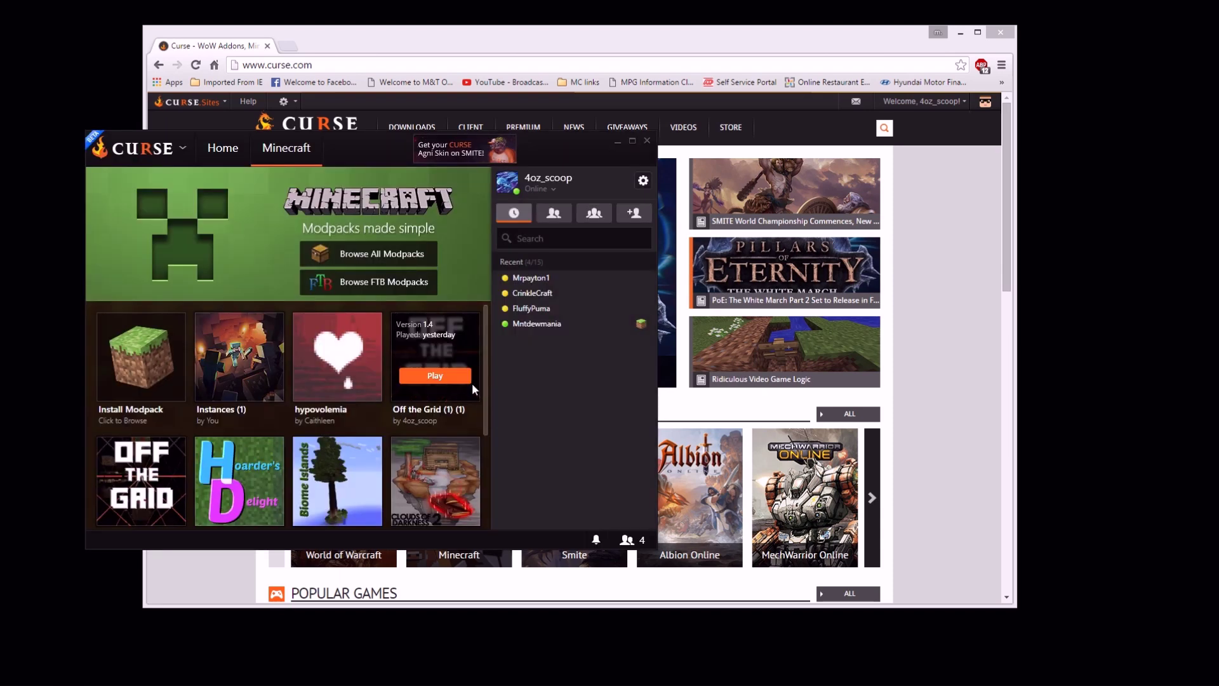
# - Delete the Instances profile from the library
pyautogui.rightClick(233, 349)
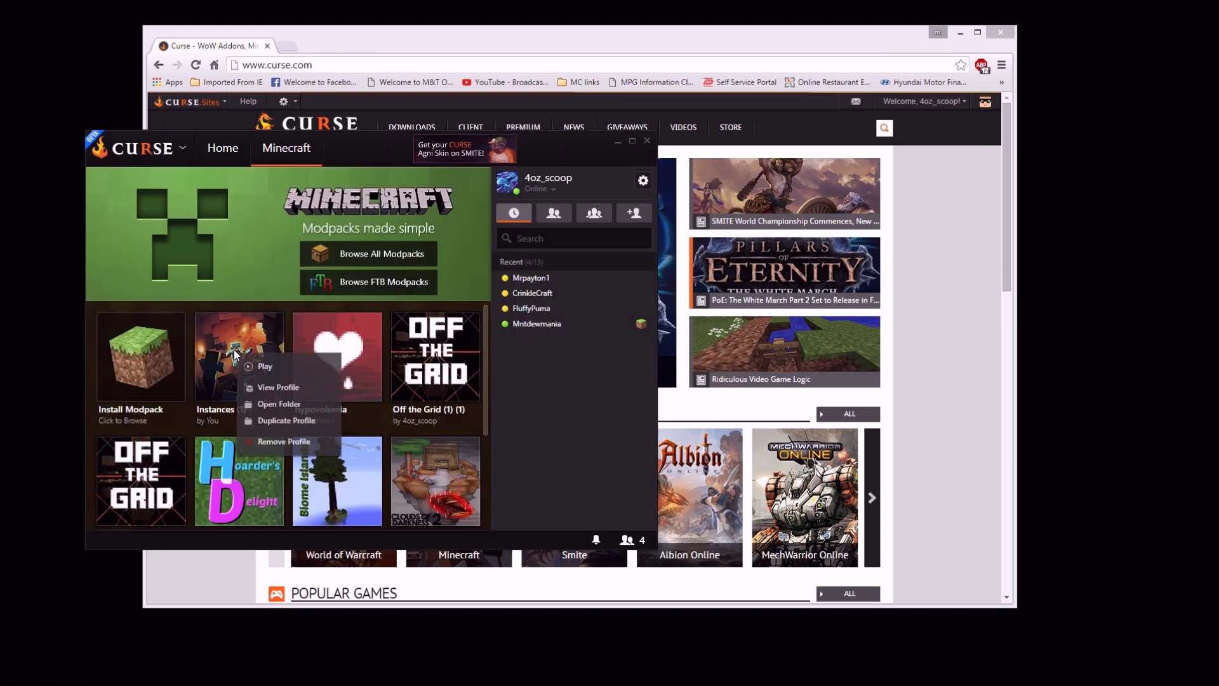
pyautogui.click(268, 436)
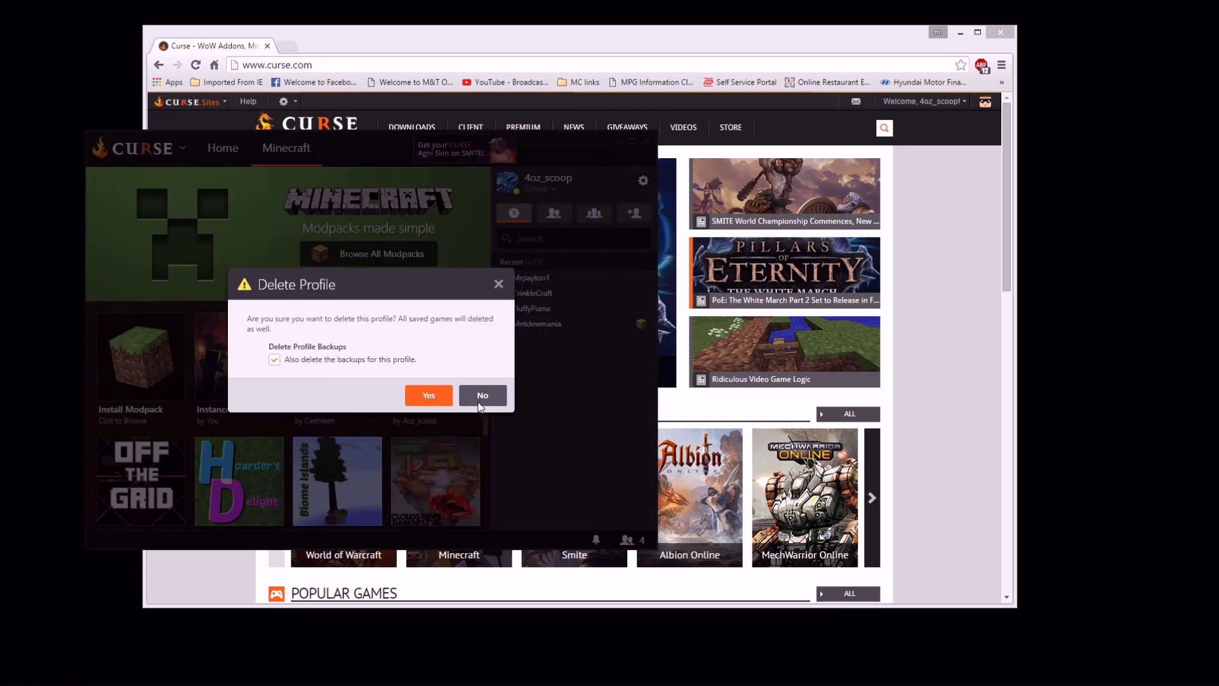
pyautogui.click(432, 401)
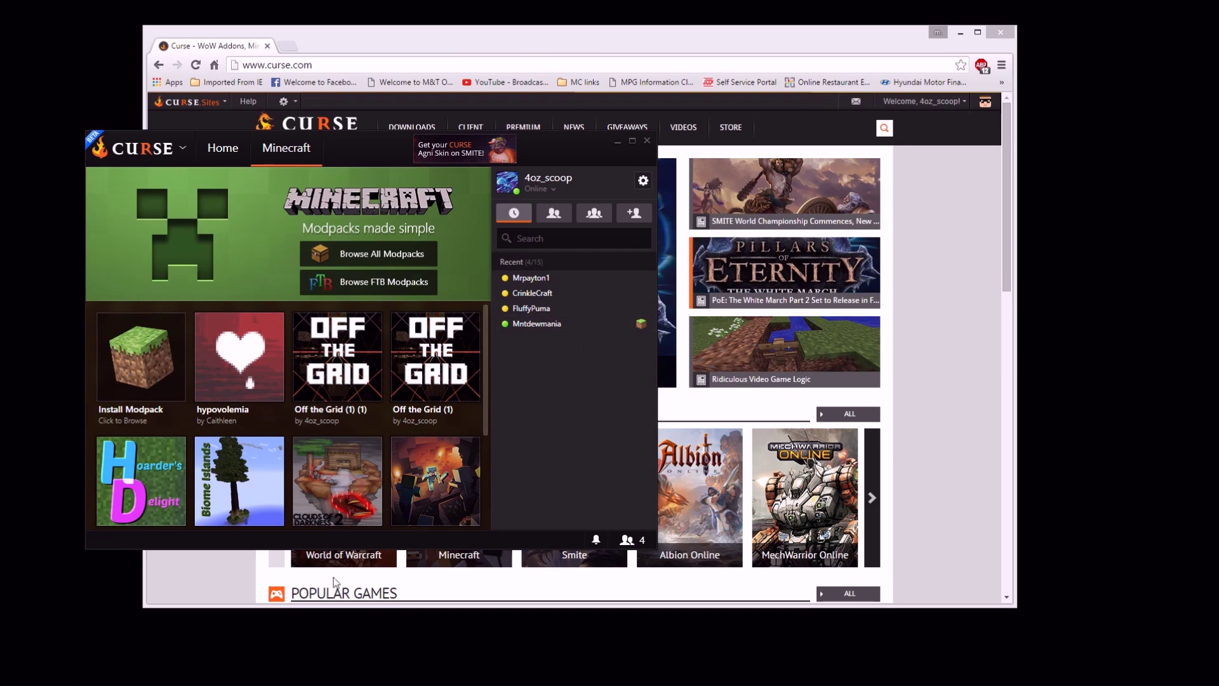
# - View the Challenge modpack's installed mods, then return to the modpack library
pyautogui.scroll(-2, 376, 495)
pyautogui.moveTo(399, 354)
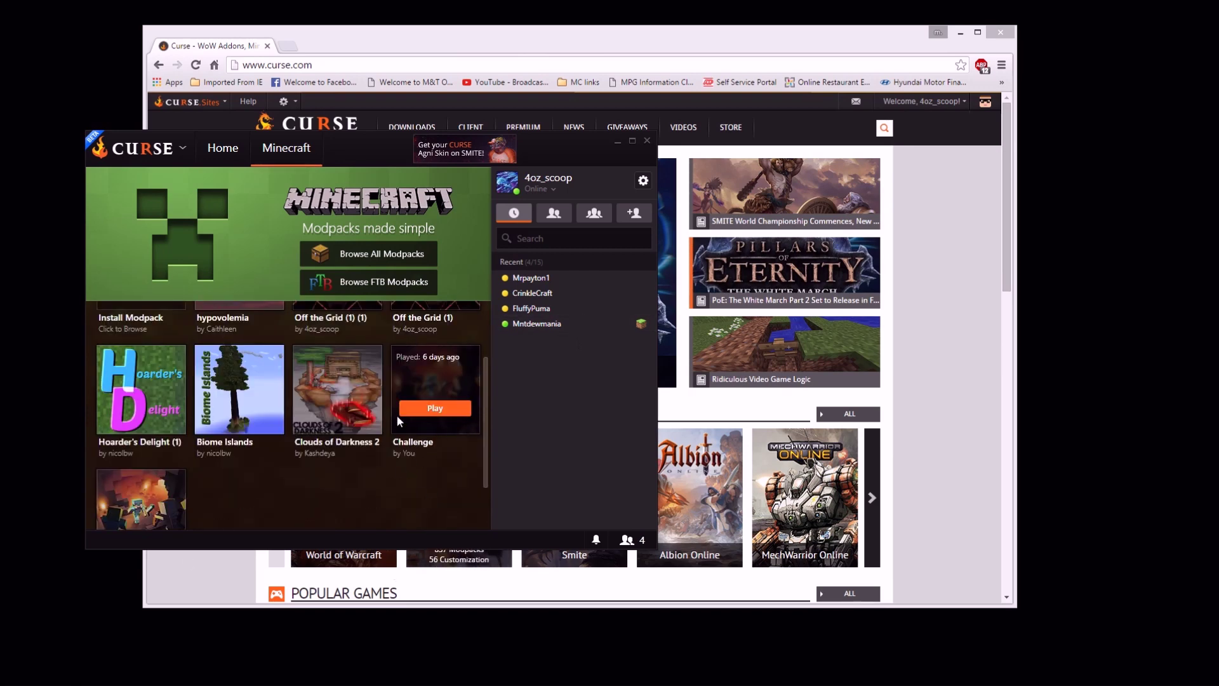
pyautogui.click(442, 380)
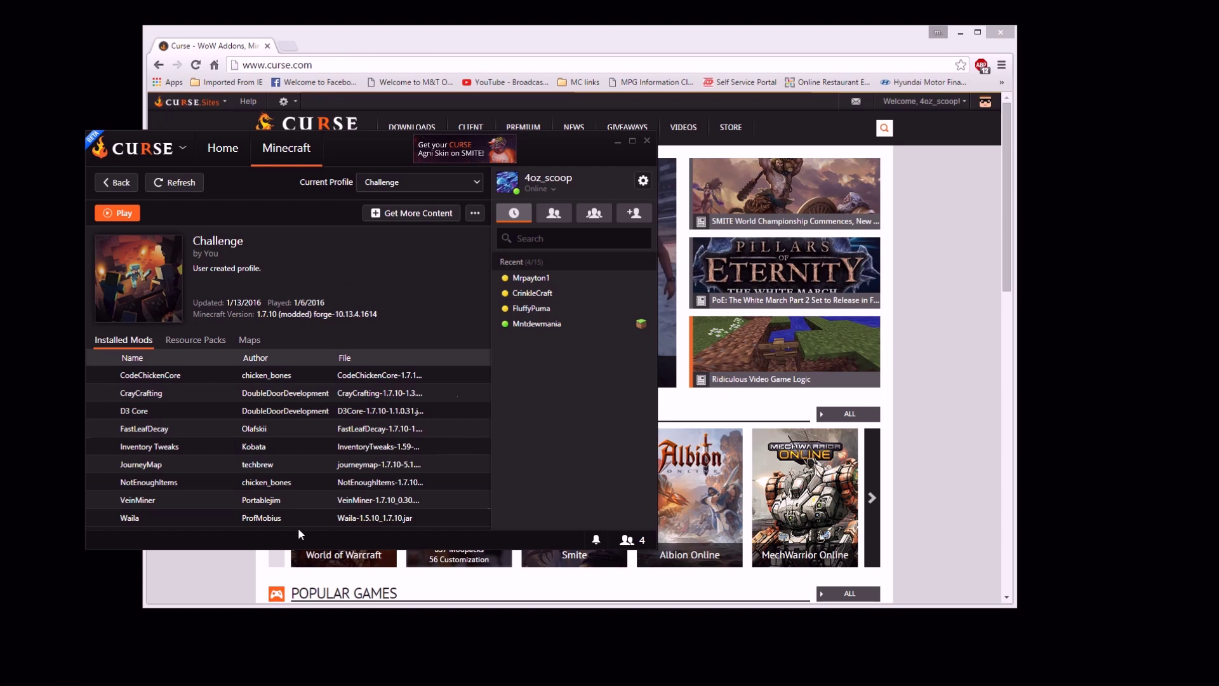
pyautogui.click(120, 183)
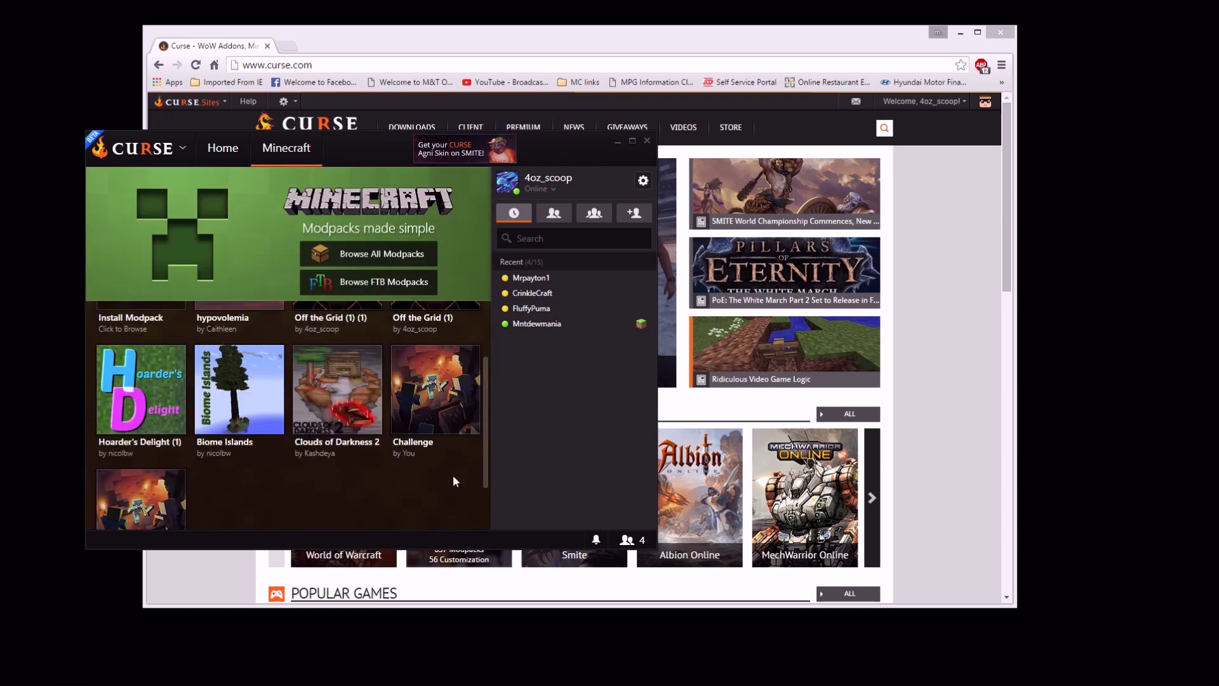
# - Bring the curse.com home page in the browser in front of Curse Client
pyautogui.scroll(2, 432, 361)
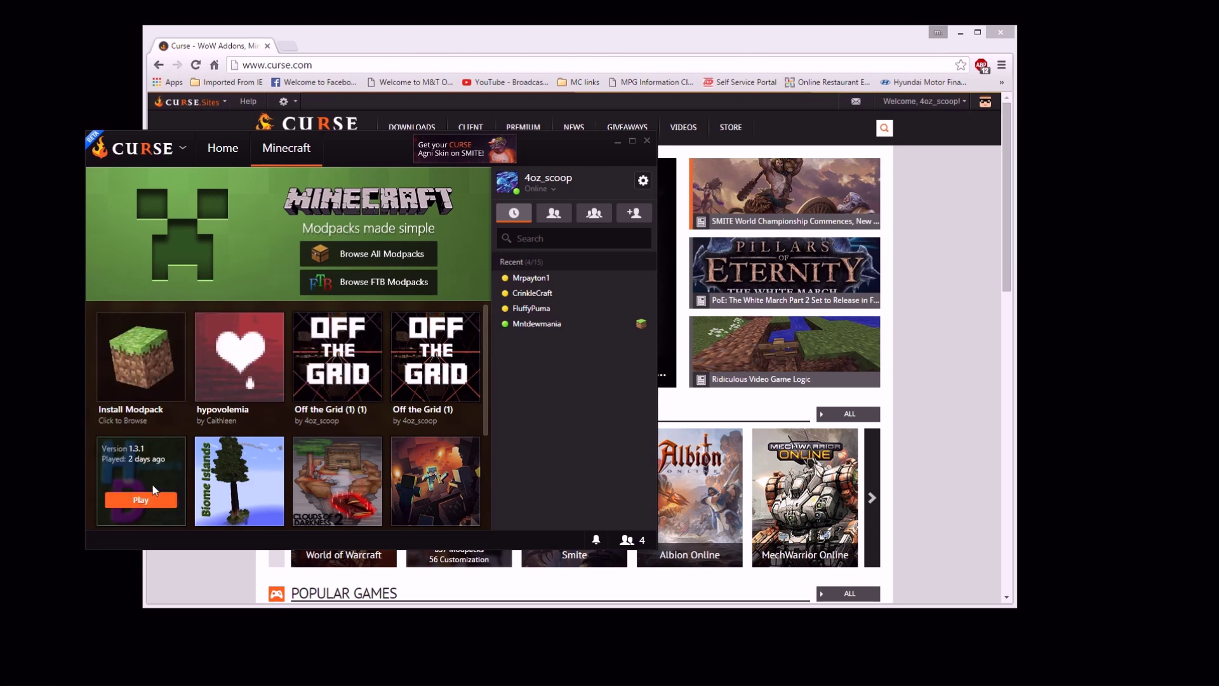
pyautogui.scroll(-2, 393, 375)
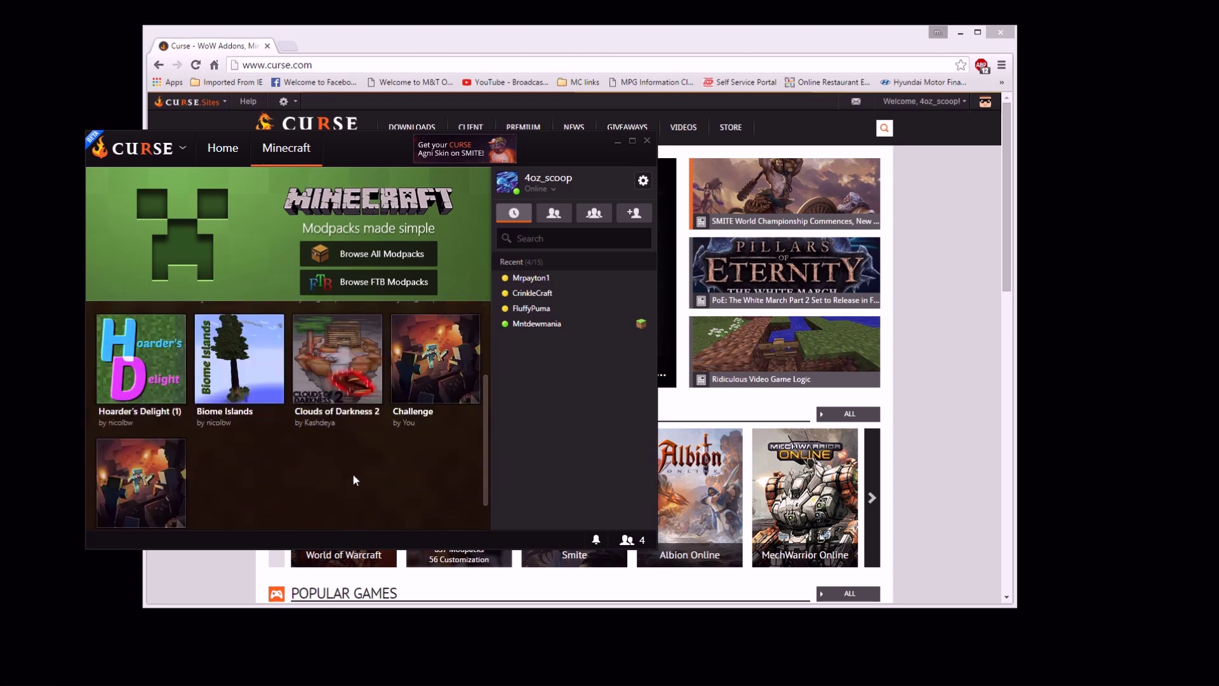
pyautogui.scroll(2, 371, 470)
pyautogui.click(628, 36)
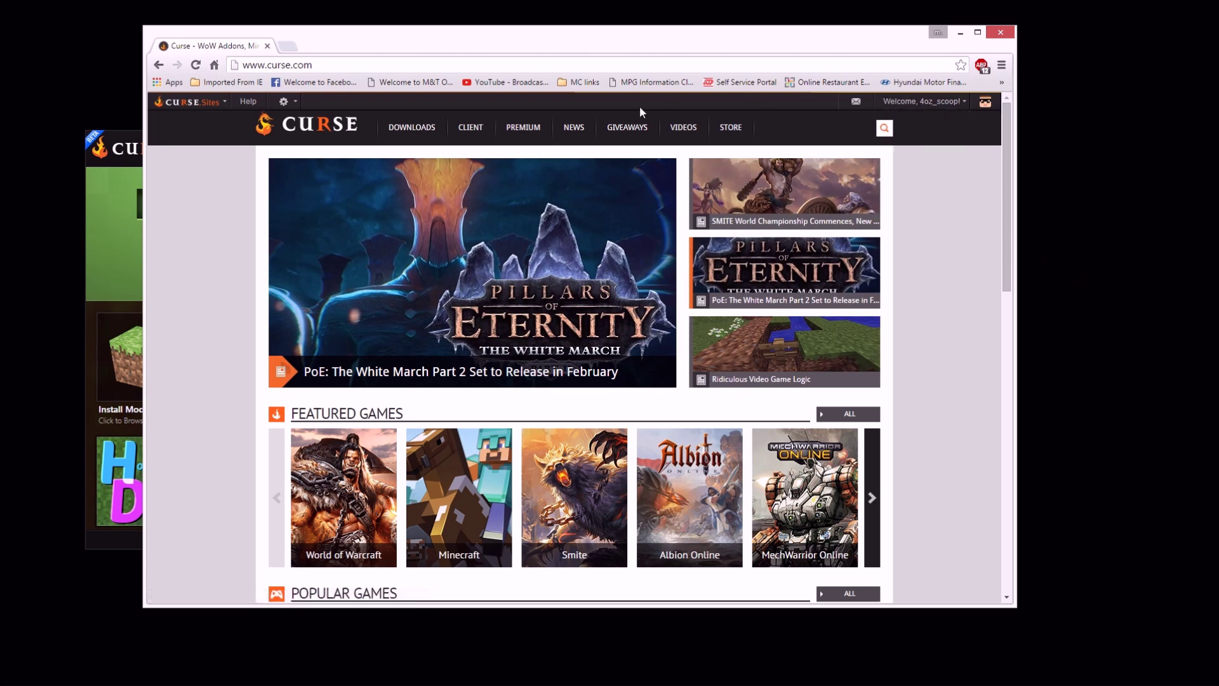
# - Go from Downloads to Minecraft Modpacks and open the 'Upload your Modpack Now' Start Project page
pyautogui.click(408, 129)
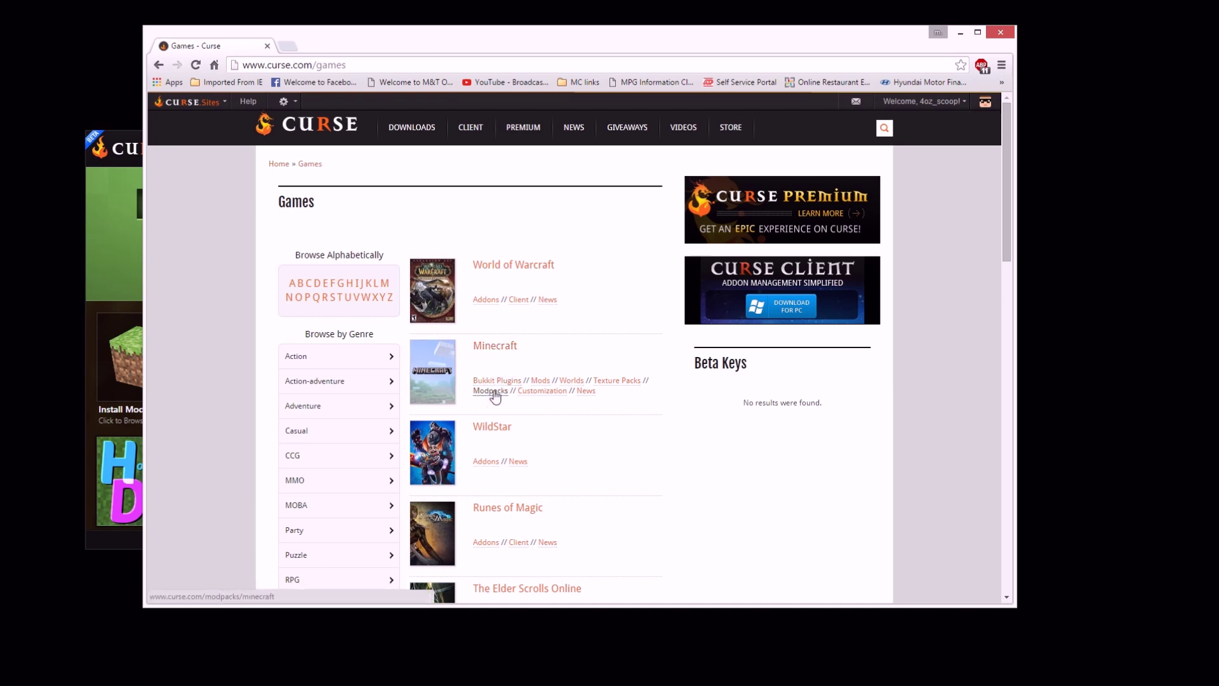
pyautogui.click(494, 392)
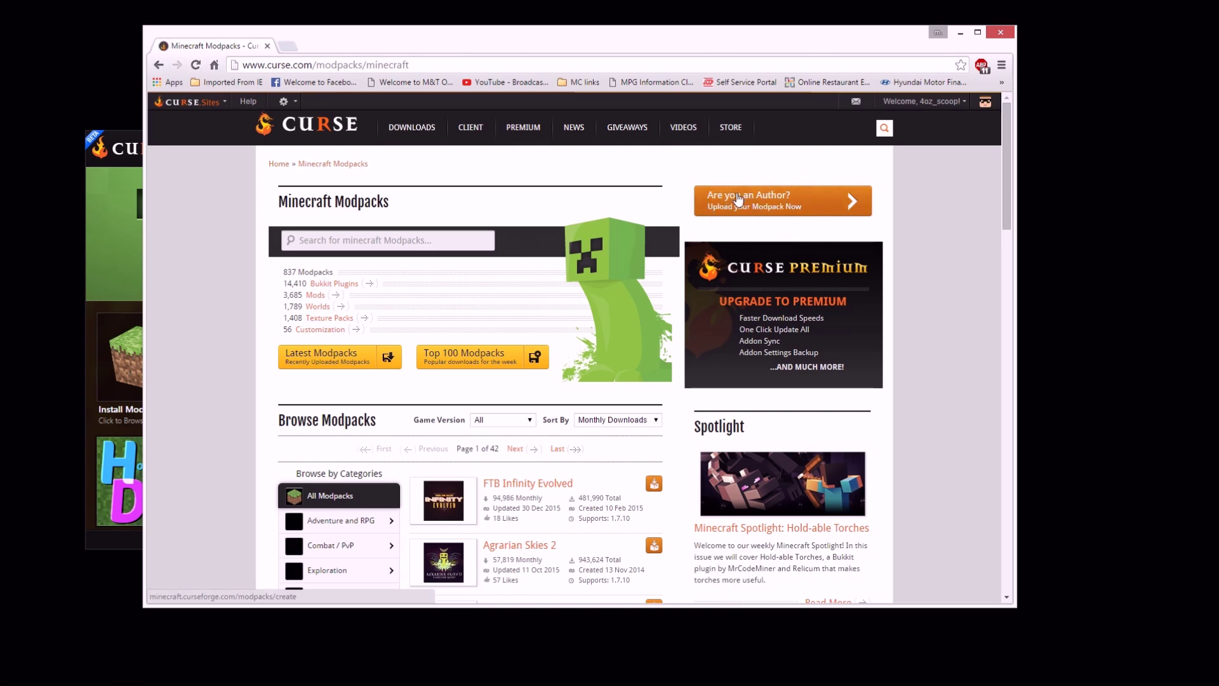
pyautogui.click(774, 212)
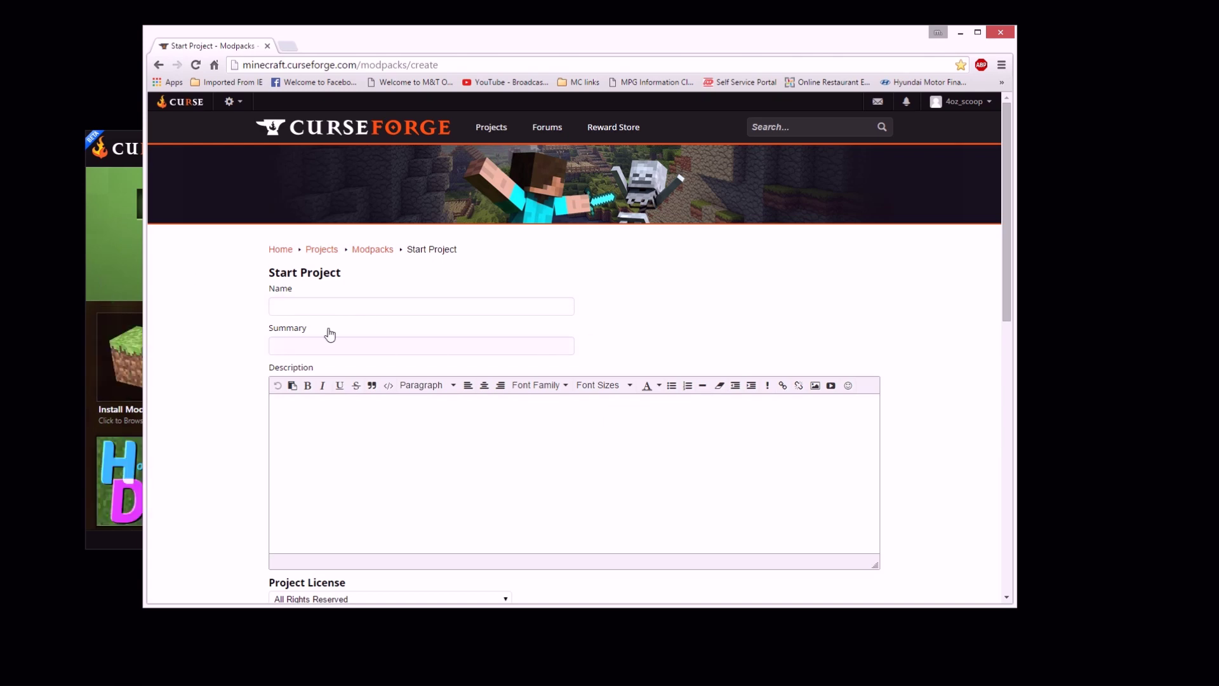
pyautogui.click(101, 264)
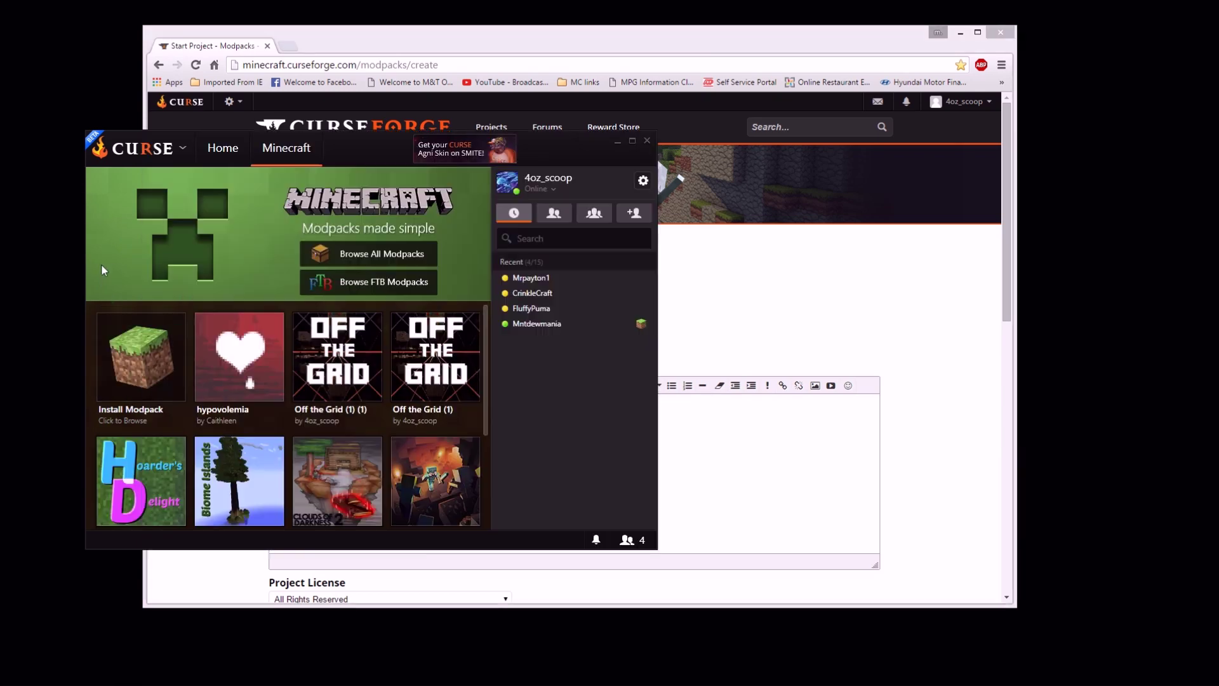
# - Show the Off the Grid (1) (1) modpack's Overview, then return to the Start Project form's license and categories
pyautogui.click(346, 351)
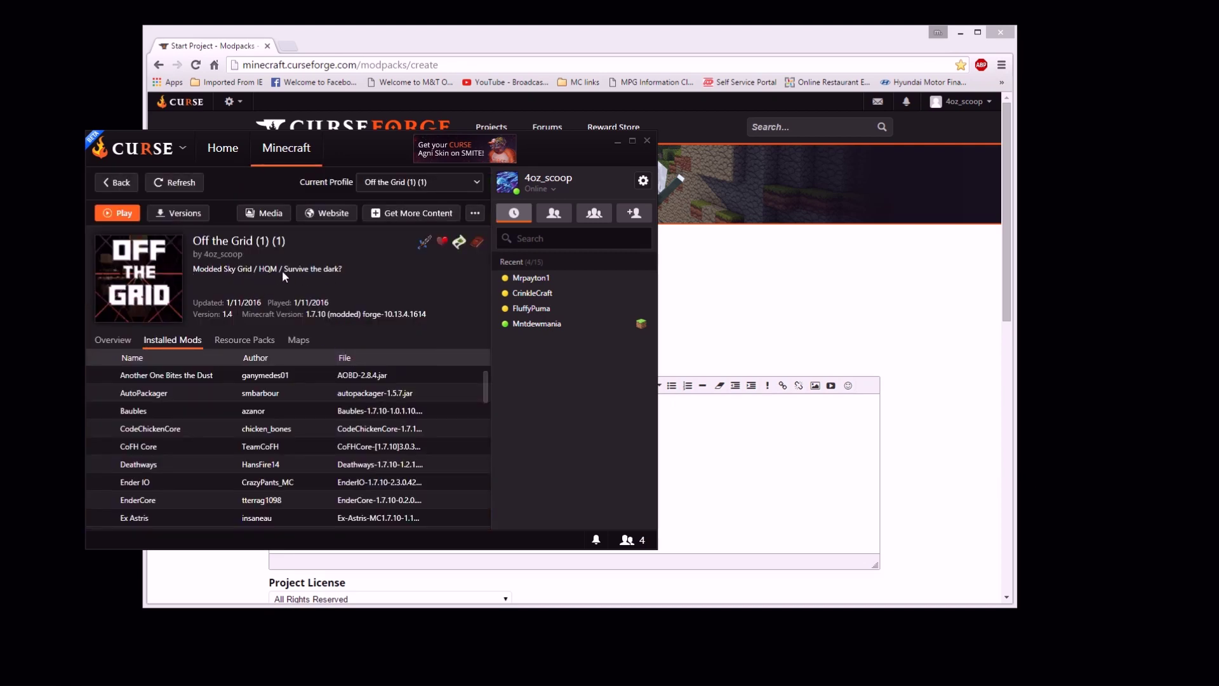
pyautogui.click(580, 28)
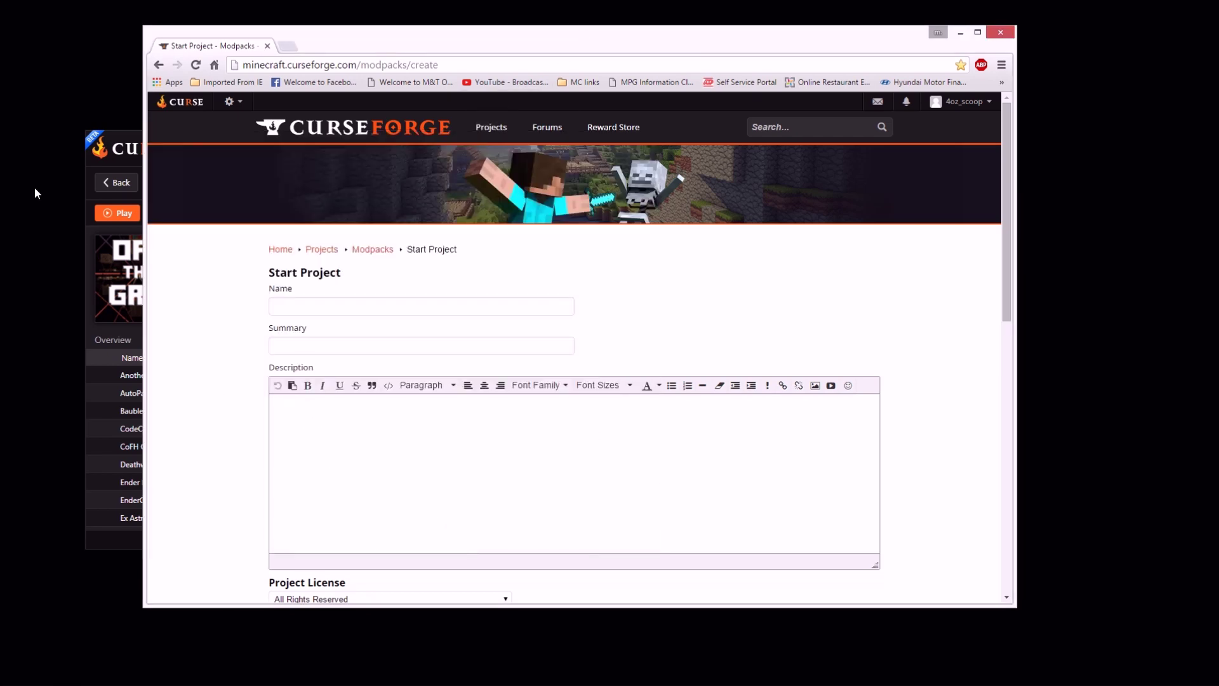
pyautogui.click(84, 326)
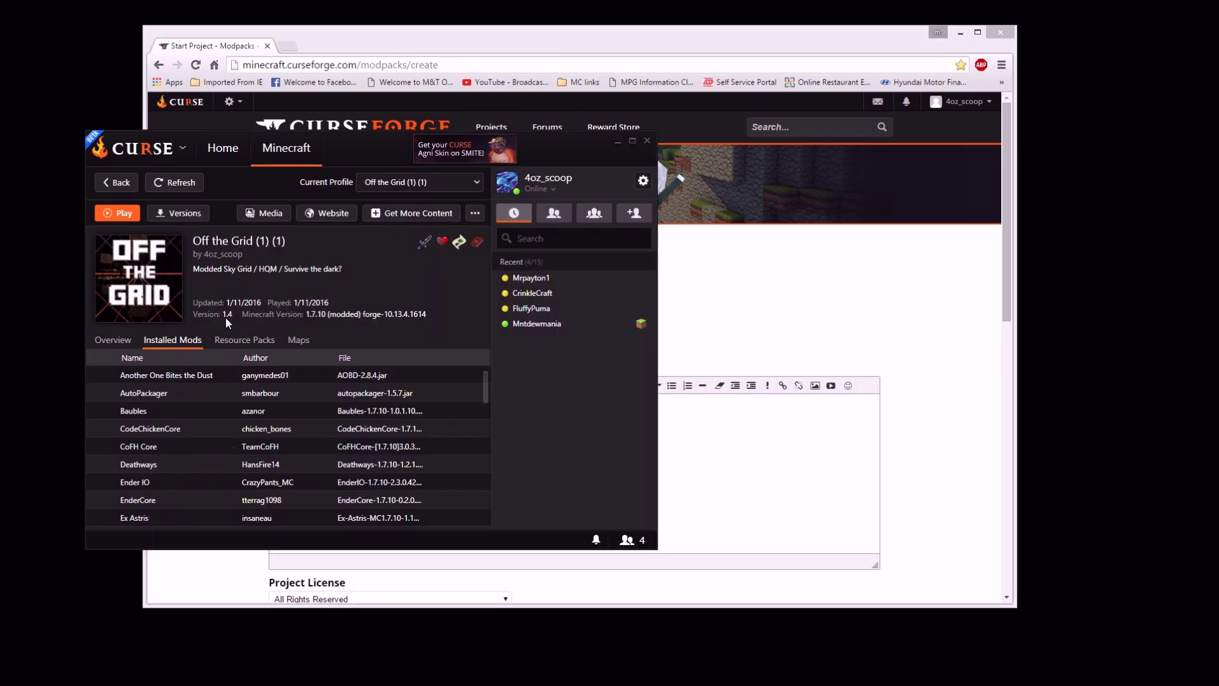
pyautogui.click(114, 341)
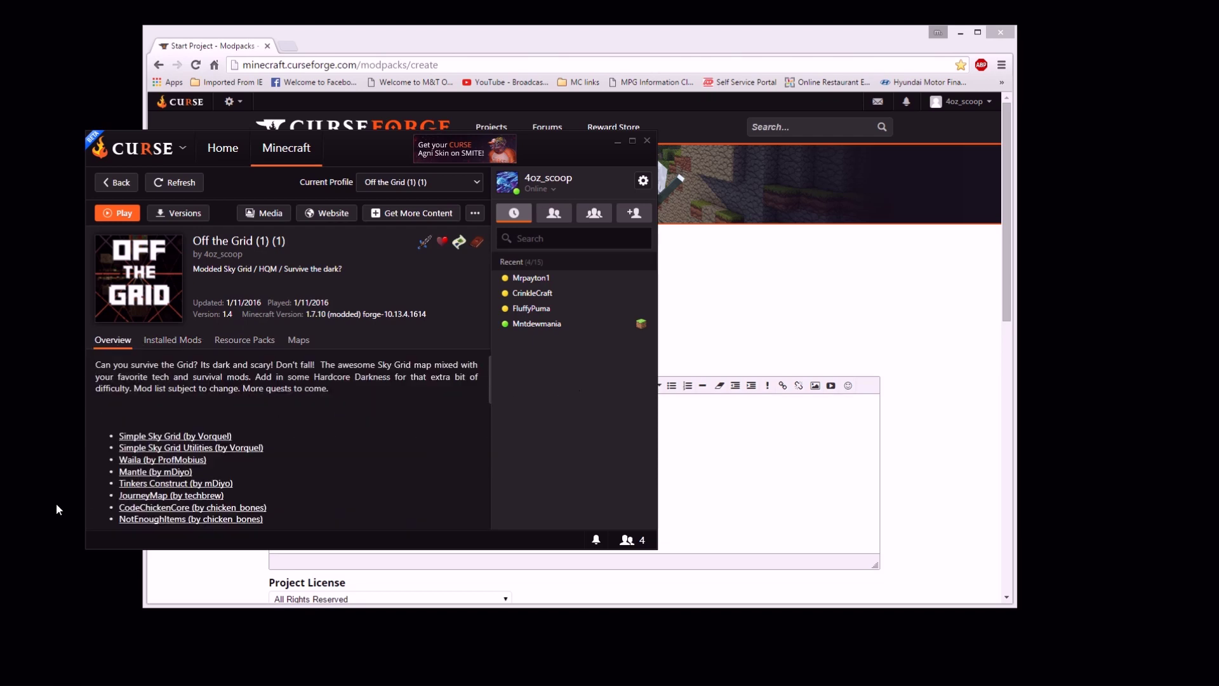
pyautogui.click(769, 46)
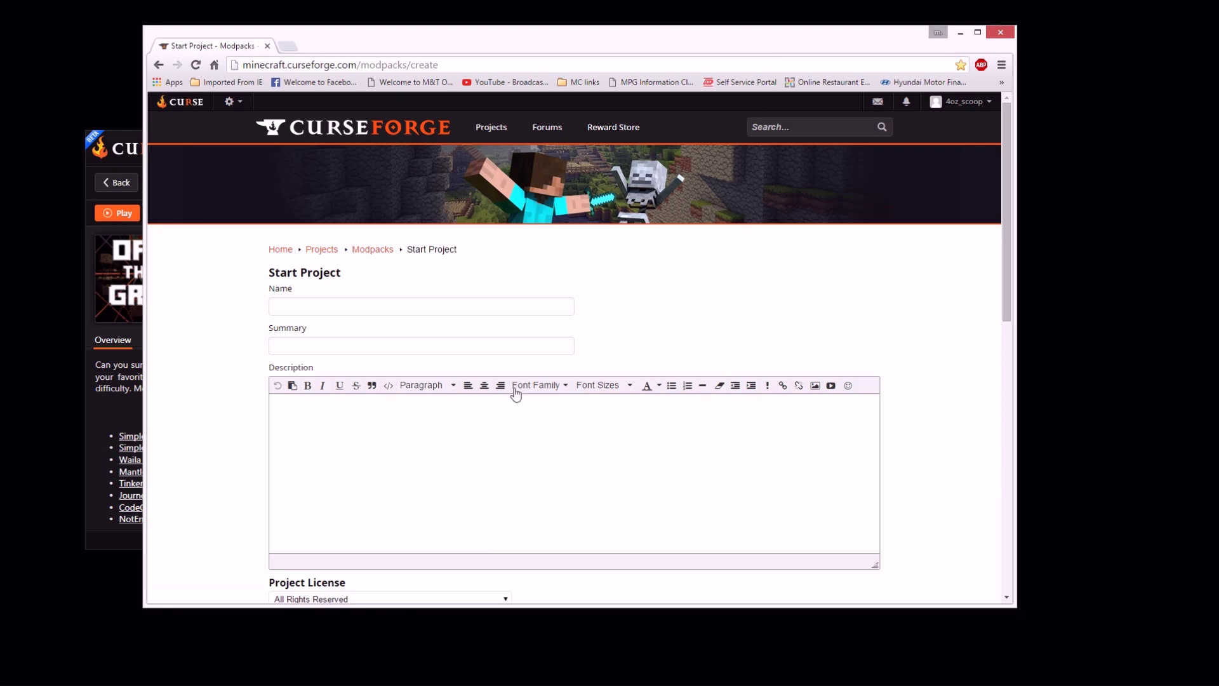
pyautogui.scroll(-4, 503, 432)
pyautogui.scroll(-2, 205, 358)
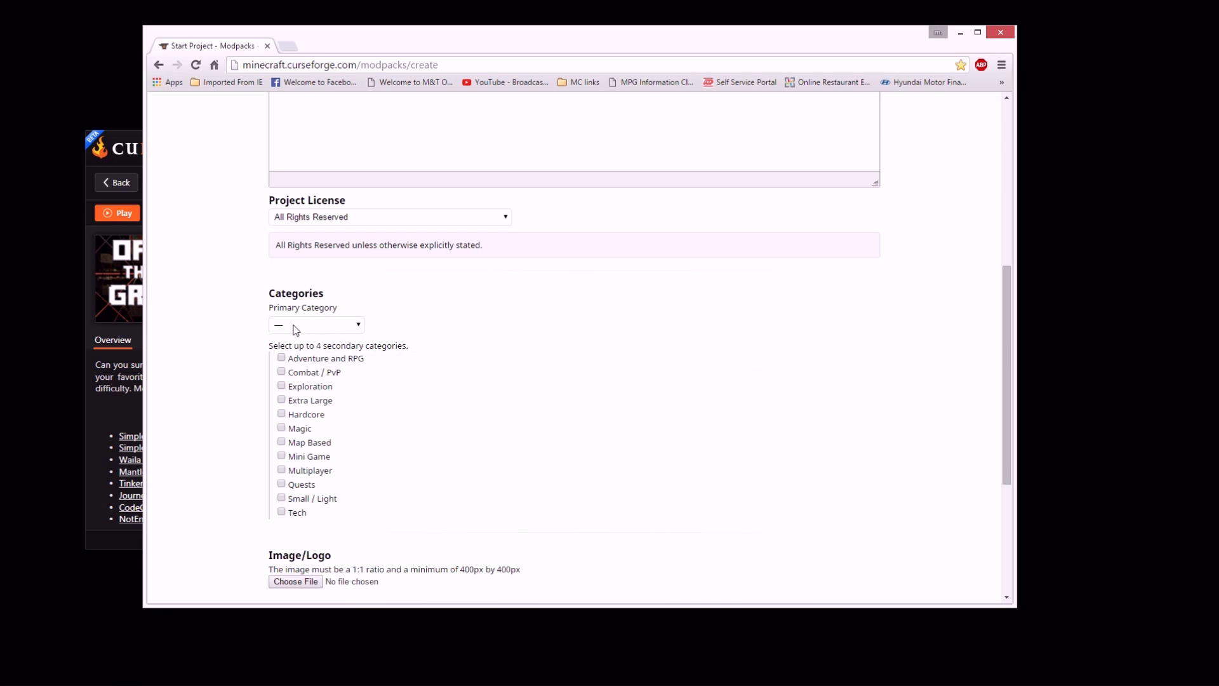
pyautogui.click(359, 327)
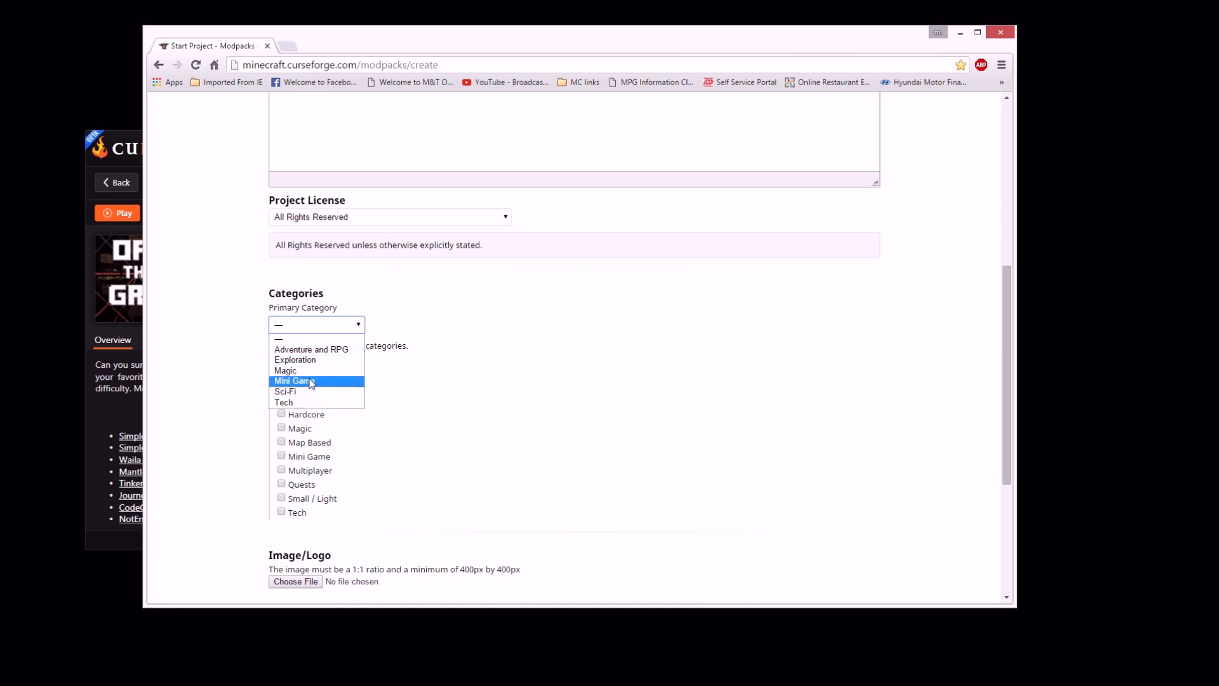
pyautogui.click(358, 325)
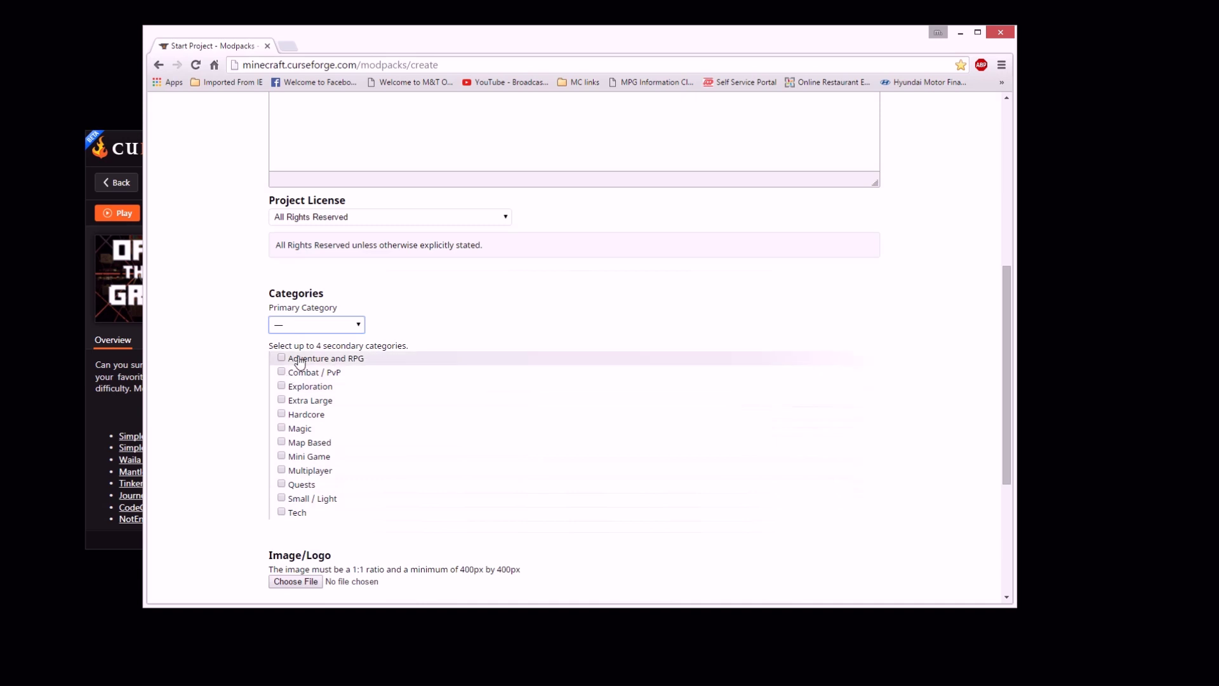
pyautogui.scroll(-3, 253, 402)
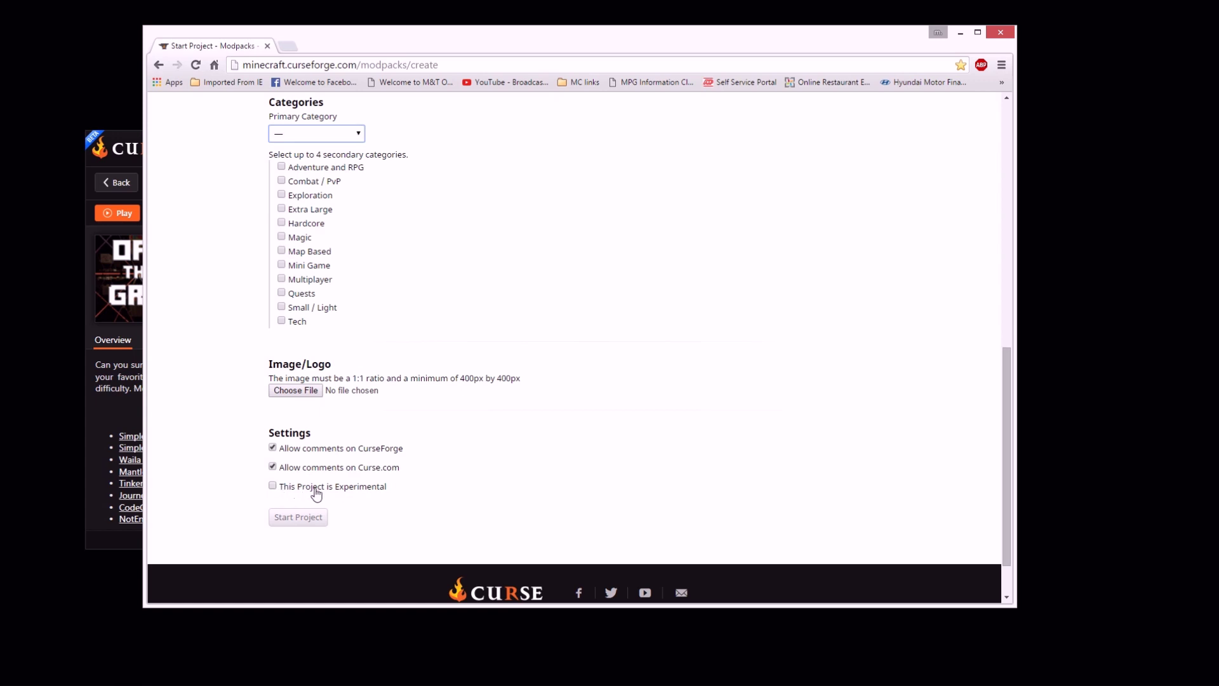
pyautogui.click(298, 518)
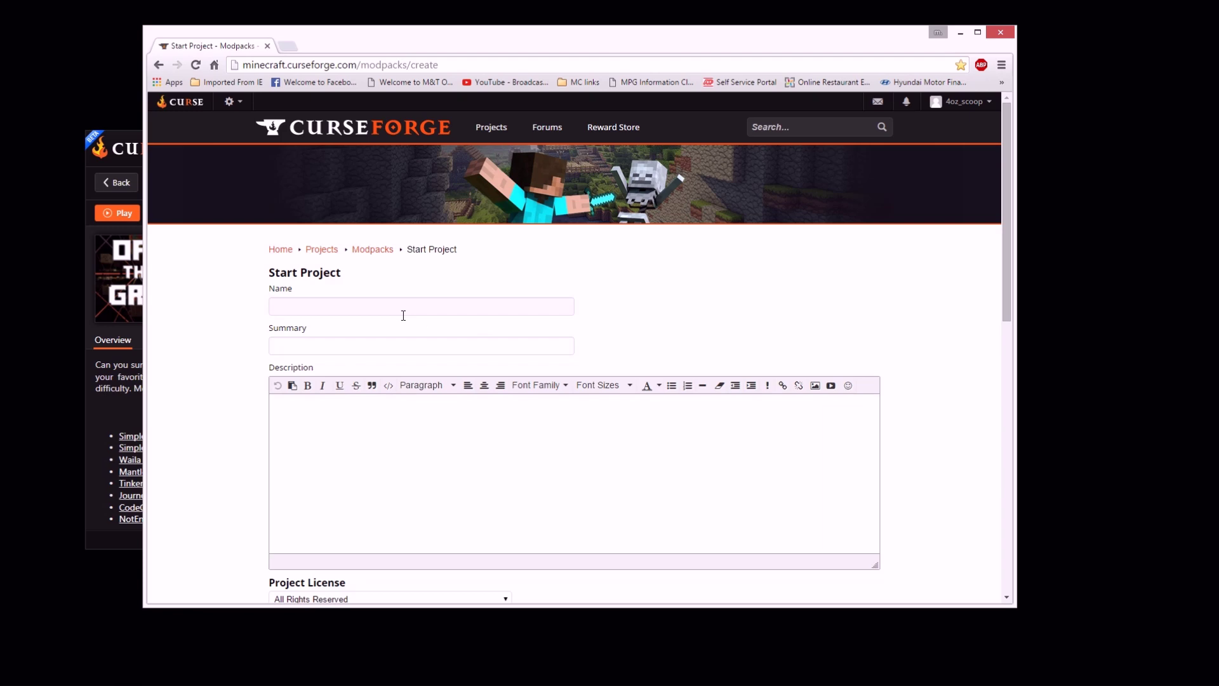
pyautogui.scroll(-1, 329, 354)
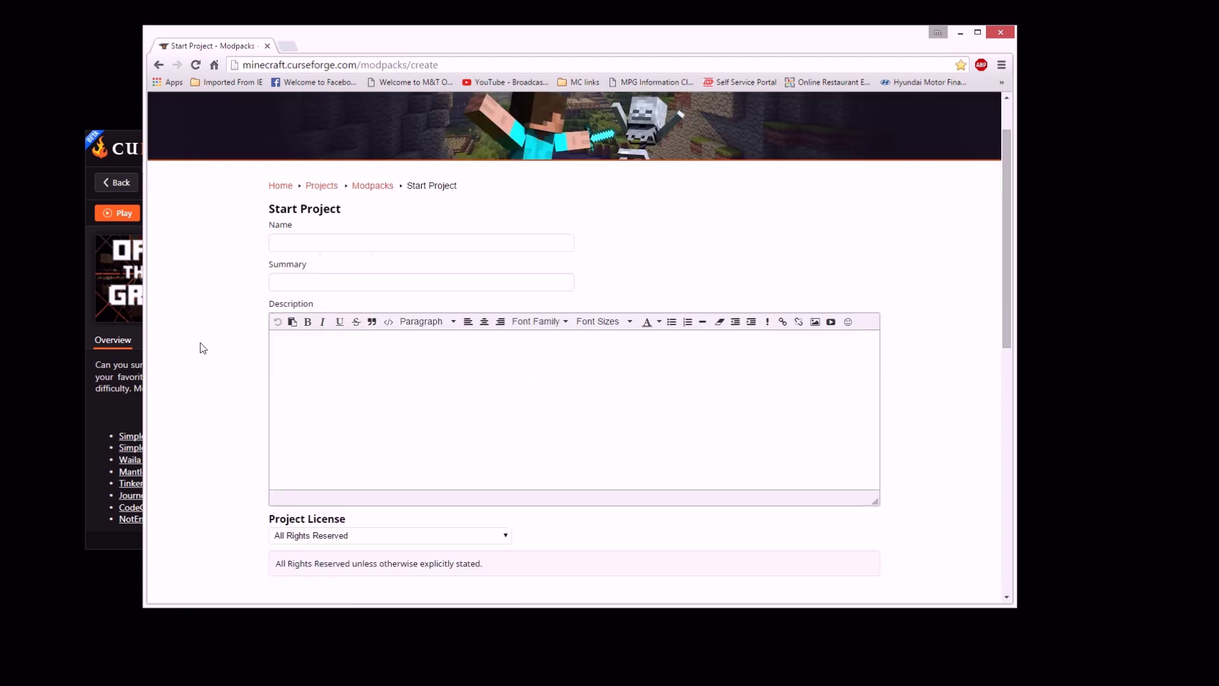
pyautogui.scroll(1, 663, 308)
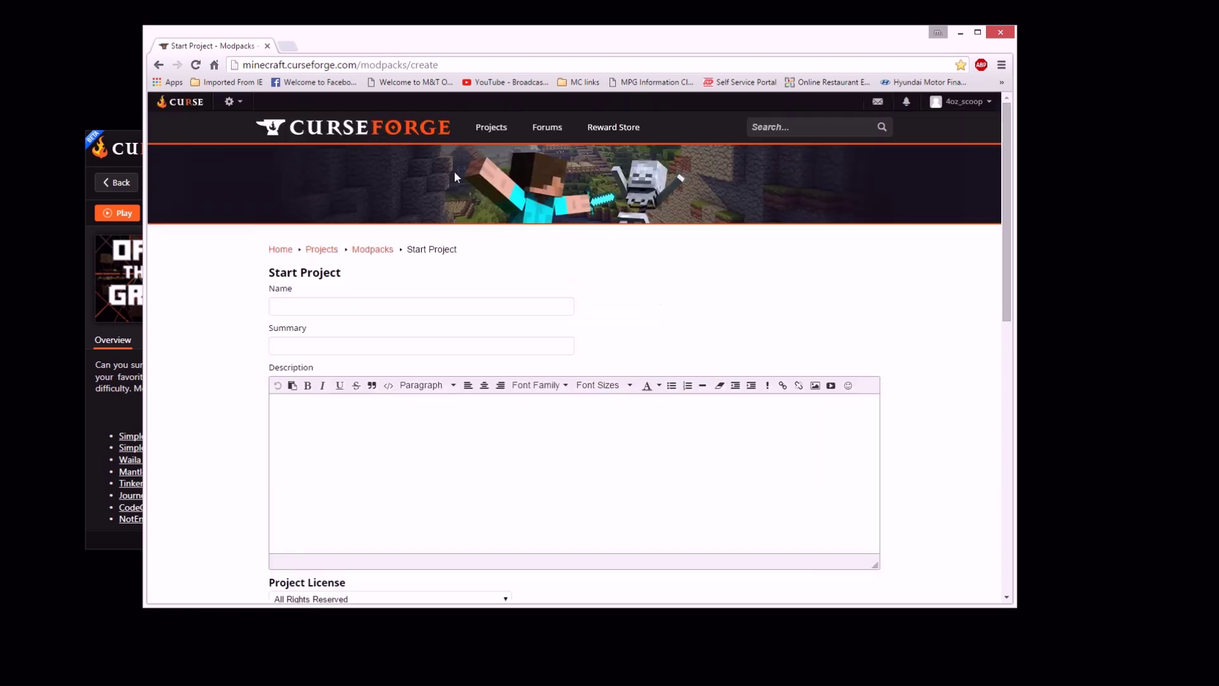
pyautogui.click(486, 128)
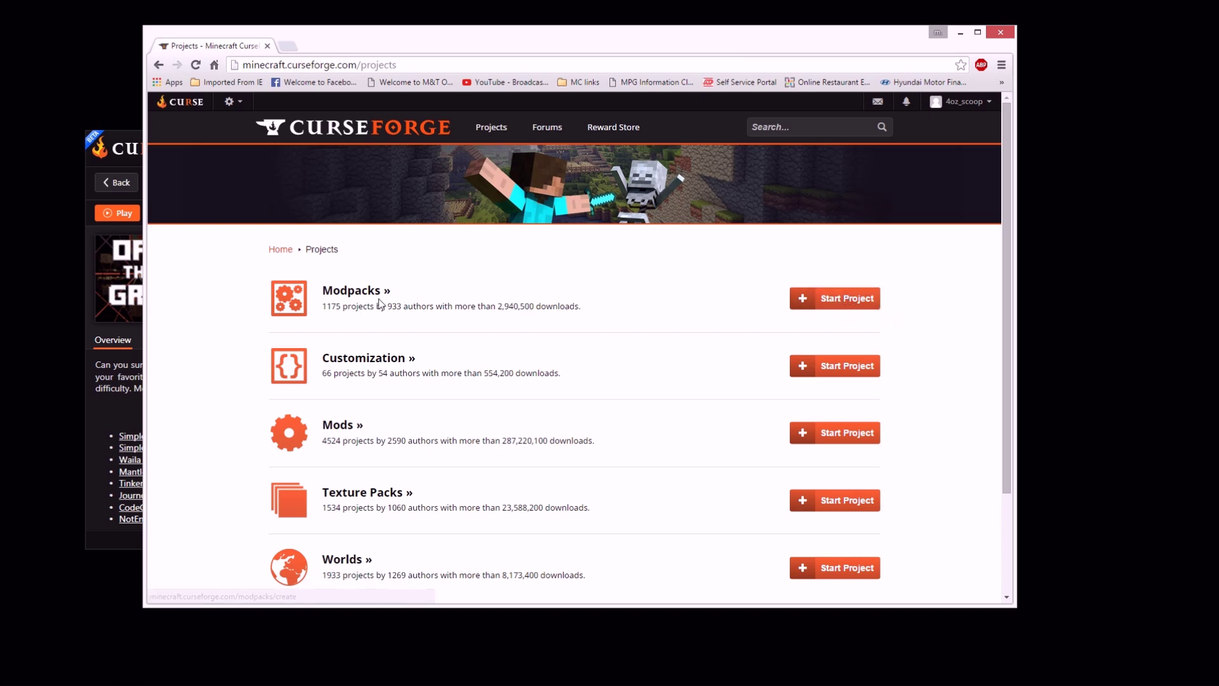
# - Go to Modpacks > My Projects and open the Off the Grid project page
pyautogui.click(360, 298)
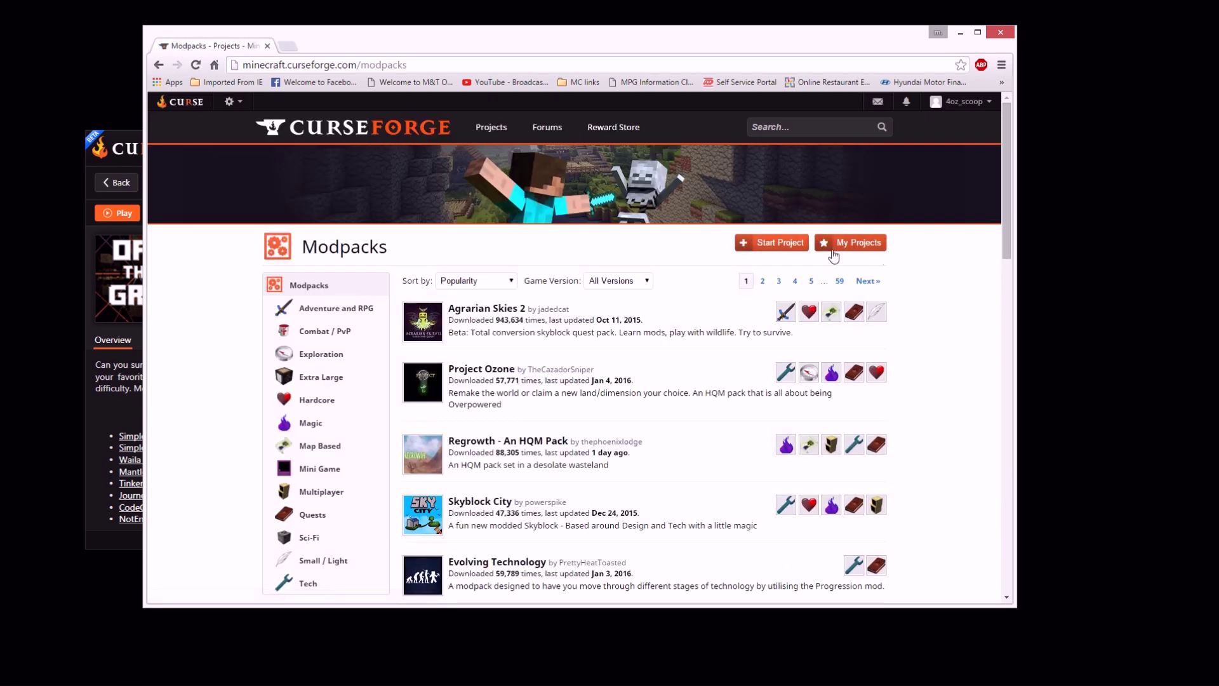
pyautogui.click(857, 244)
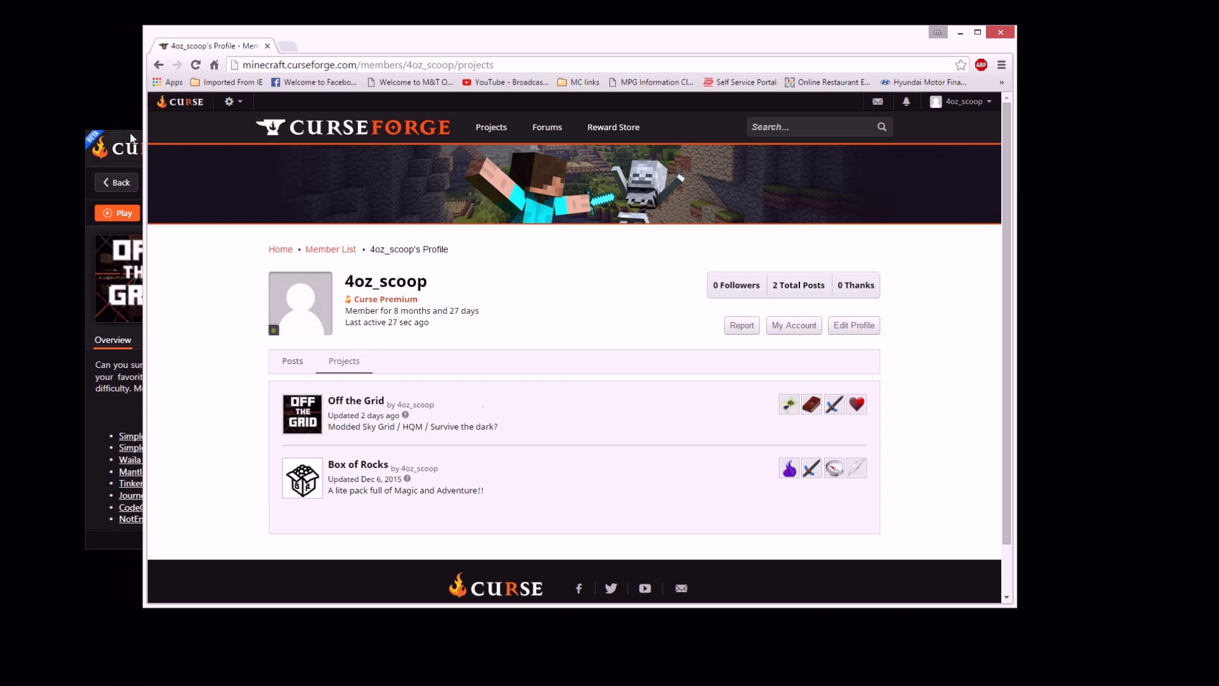
pyautogui.click(360, 407)
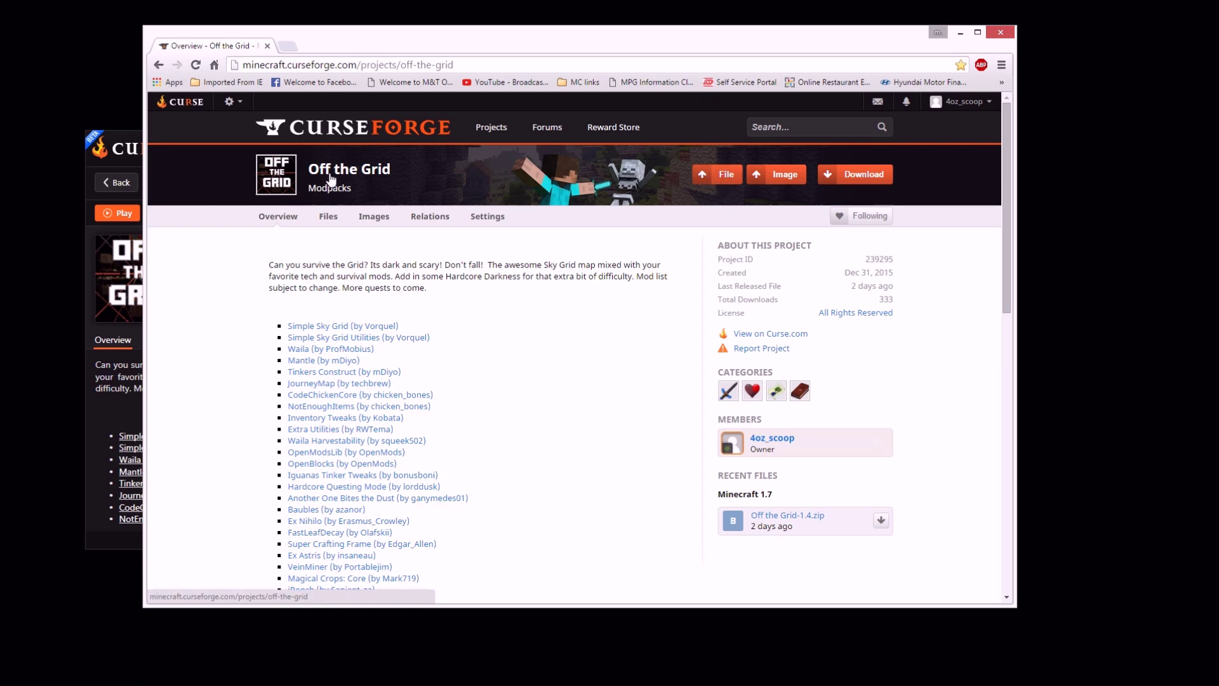
pyautogui.click(86, 261)
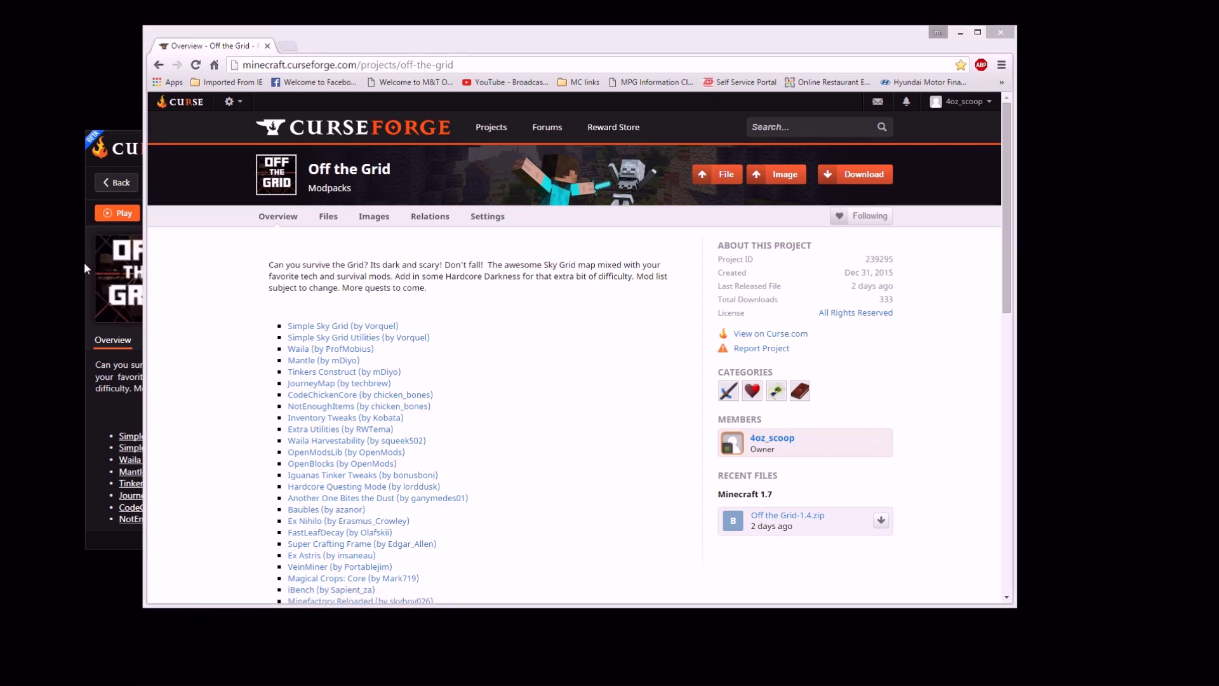
# - Open Export Profile from the '...' menu of the Off the Grid (1) (1) tile
pyautogui.click(124, 182)
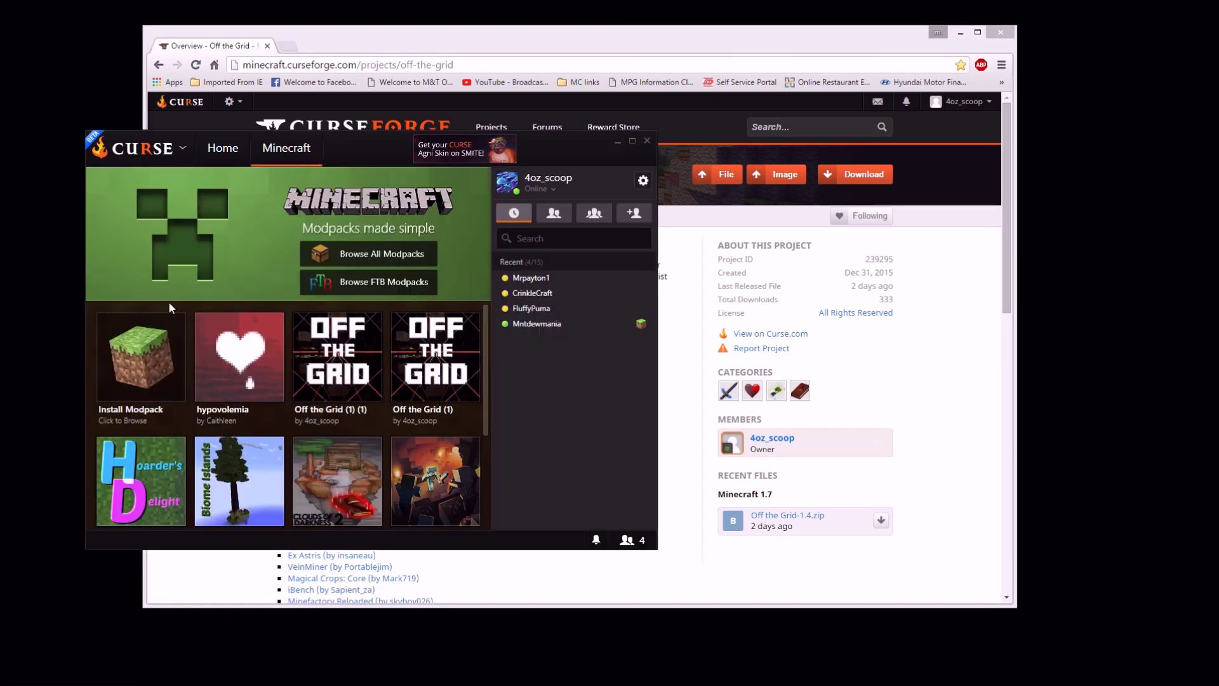
pyautogui.click(349, 344)
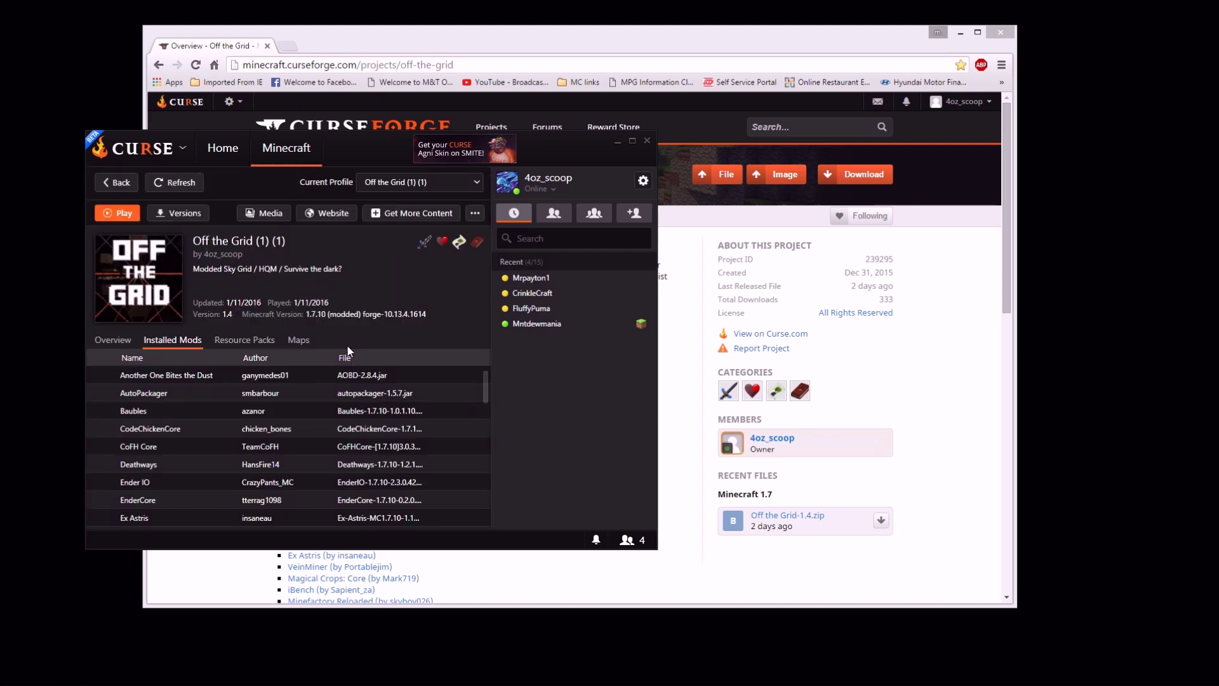
pyautogui.click(474, 213)
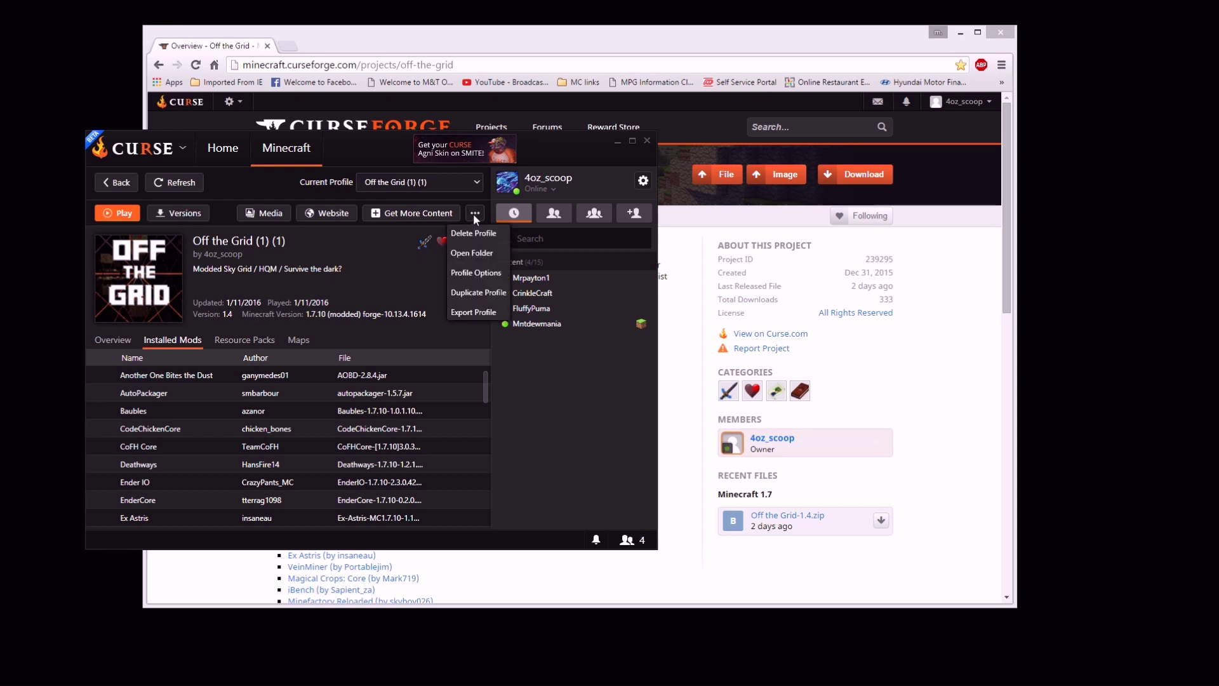
pyautogui.click(468, 313)
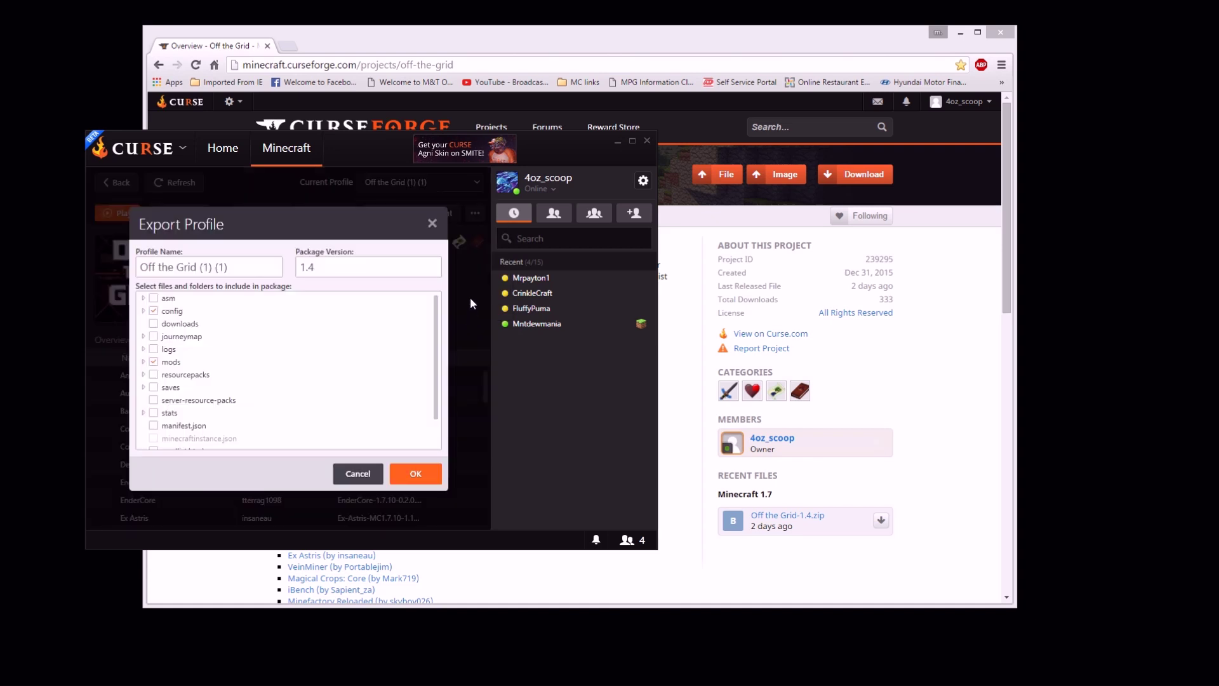